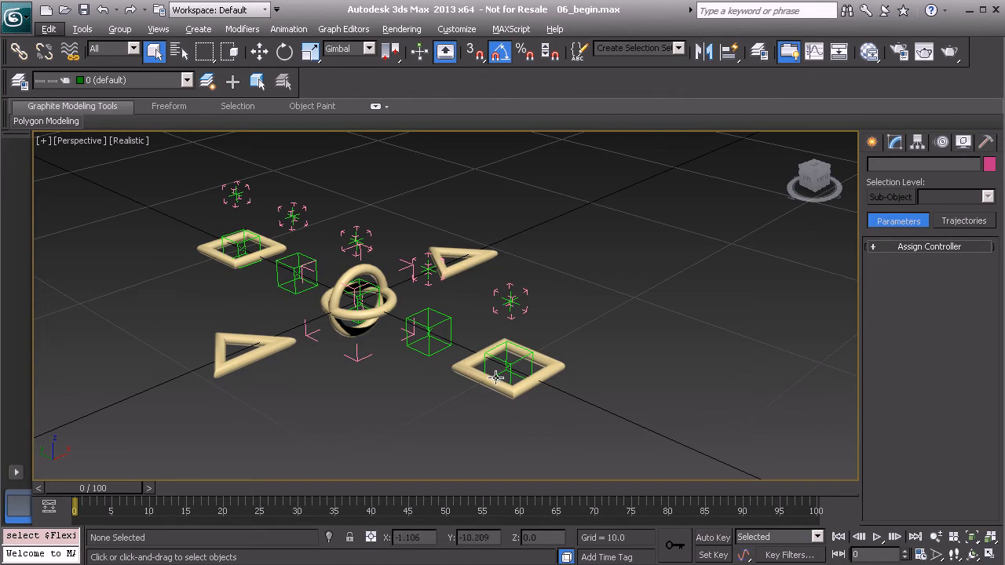
- Try rotating the Flexi_UpVct_A_GRP01 helper and the Flexi_Cnt_Start01 control about their Y axes, undoing each rotation
{"action": "middle_click_drag", "start_coordinate": [528, 367], "coordinate": [501, 351]}
{"action": "scroll", "coordinate": [525, 381], "scroll_direction": "up", "scroll_amount": 1}
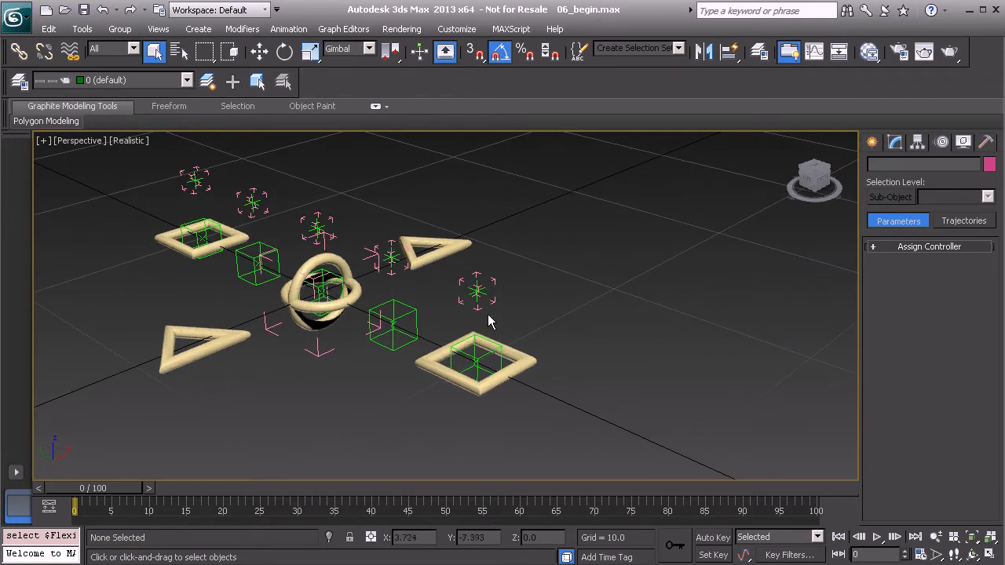
{"action": "left_click", "coordinate": [493, 283]}
{"action": "key", "text": "e"}
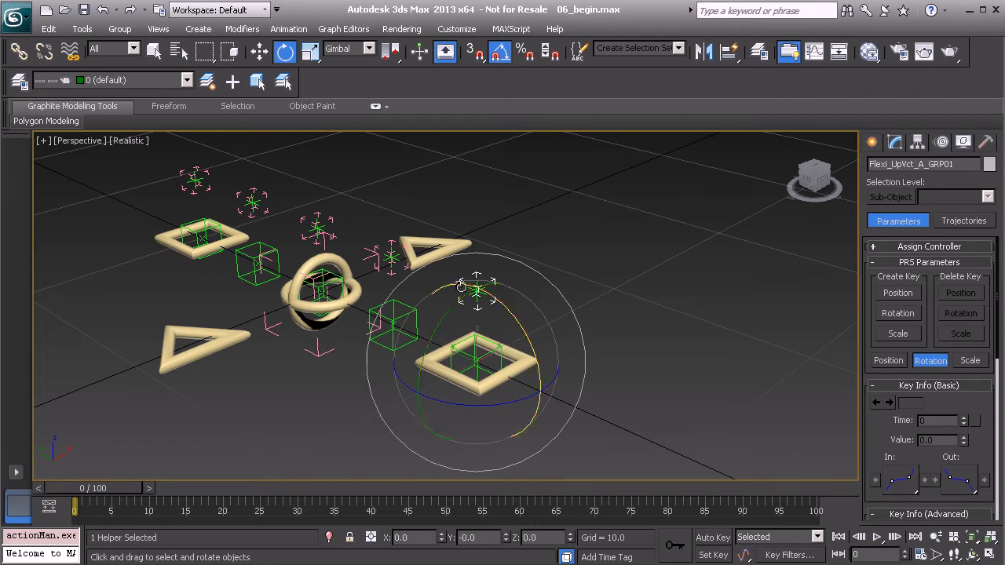
{"action": "left_click_drag", "start_coordinate": [458, 303], "coordinate": [412, 390]}
{"action": "key", "text": "ctrl+z"}
{"action": "left_click", "coordinate": [606, 333]}
{"action": "left_click", "coordinate": [517, 353]}
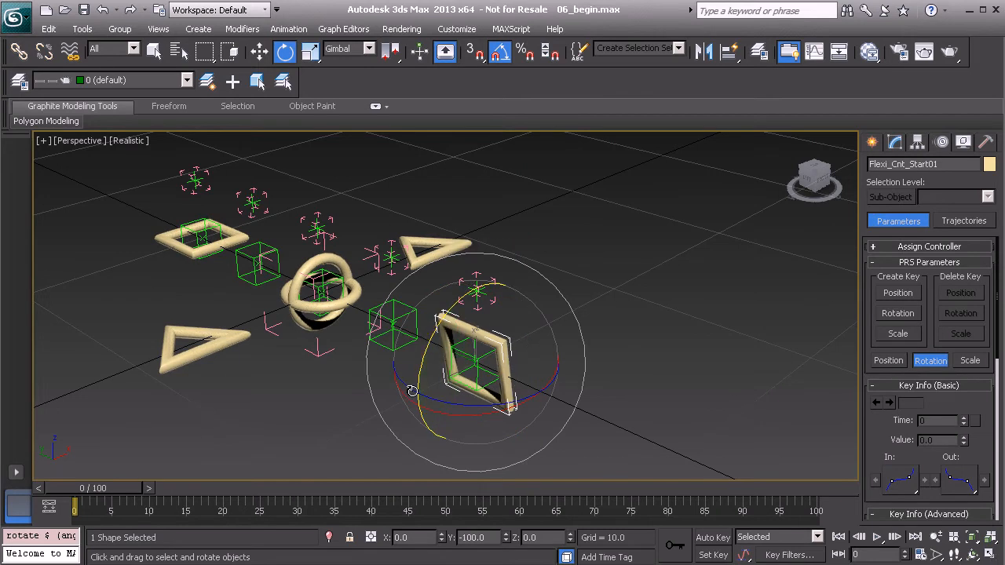
{"action": "key", "text": "ctrl+z"}
- Set up parameter wiring from Flexi_Cnt_Start01's Zero Euler XYZ Y Rotation to the same track on Flexi_UpVct_A_GRP01
{"action": "middle_click_drag", "start_coordinate": [621, 307], "coordinate": [580, 236], "text": "alt"}
{"action": "left_click", "coordinate": [577, 245]}
{"action": "left_click", "coordinate": [519, 358]}
{"action": "right_click", "coordinate": [577, 253]}
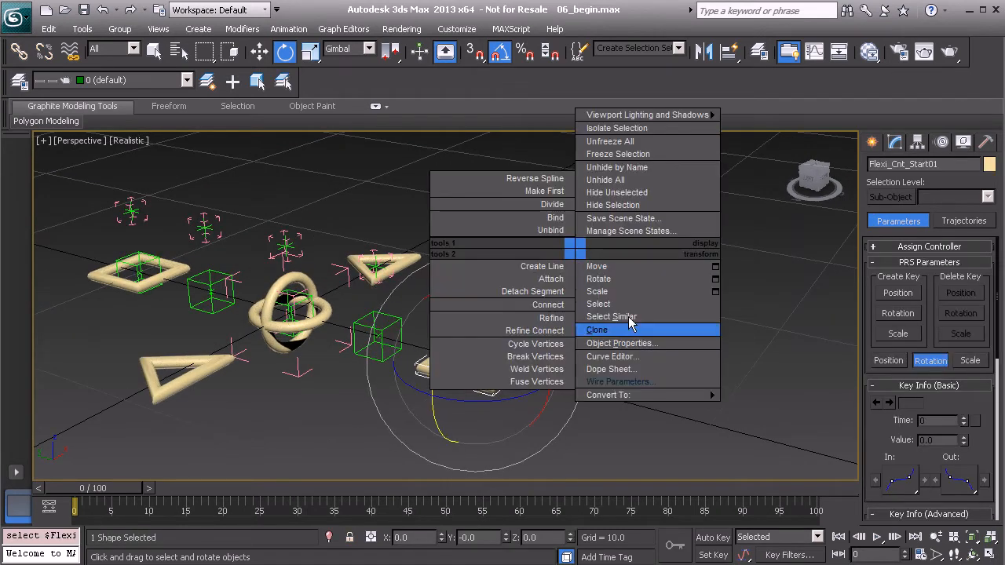
{"action": "left_click", "coordinate": [655, 383]}
{"action": "mouse_move", "coordinate": [494, 370]}
{"action": "mouse_move", "coordinate": [576, 383]}
{"action": "mouse_move", "coordinate": [651, 400]}
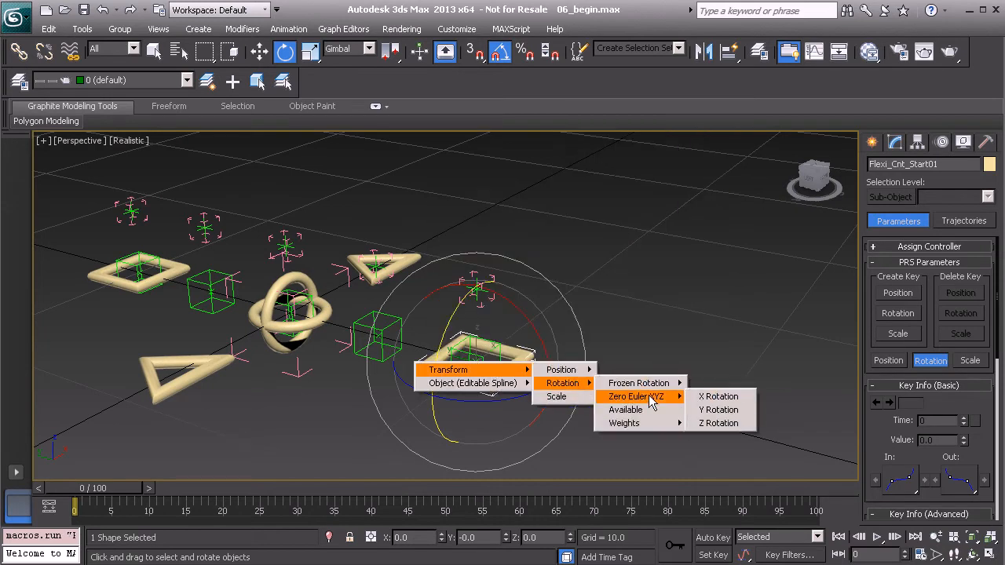
{"action": "left_click", "coordinate": [722, 411]}
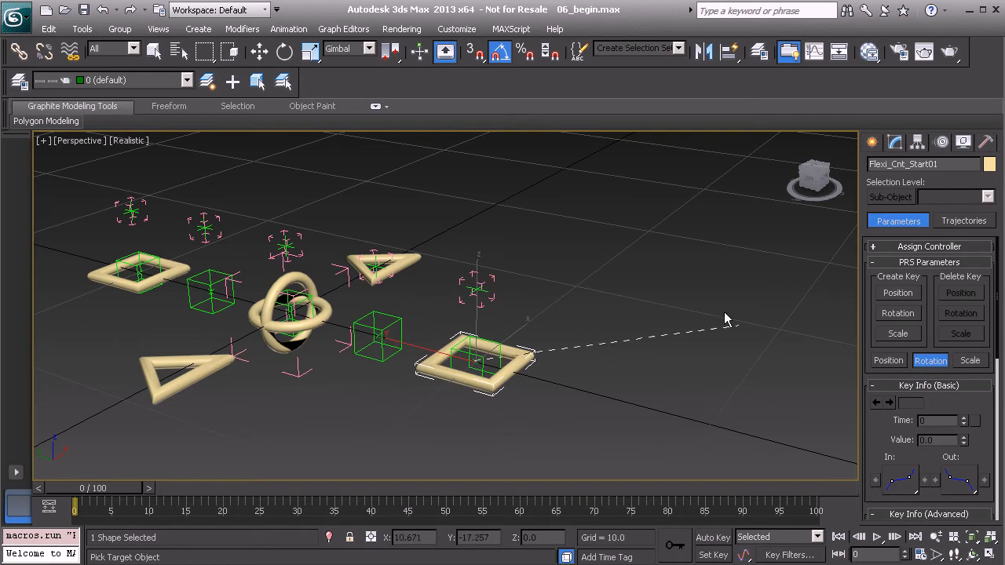
{"action": "left_click", "coordinate": [495, 275]}
{"action": "mouse_move", "coordinate": [499, 284]}
{"action": "mouse_move", "coordinate": [558, 298]}
{"action": "mouse_move", "coordinate": [628, 311]}
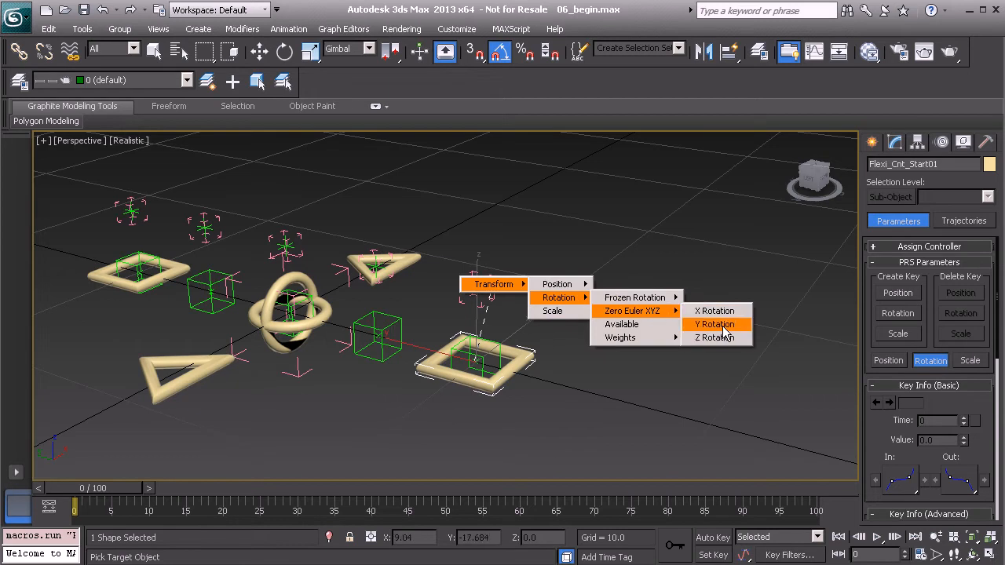
{"action": "left_click", "coordinate": [720, 325]}
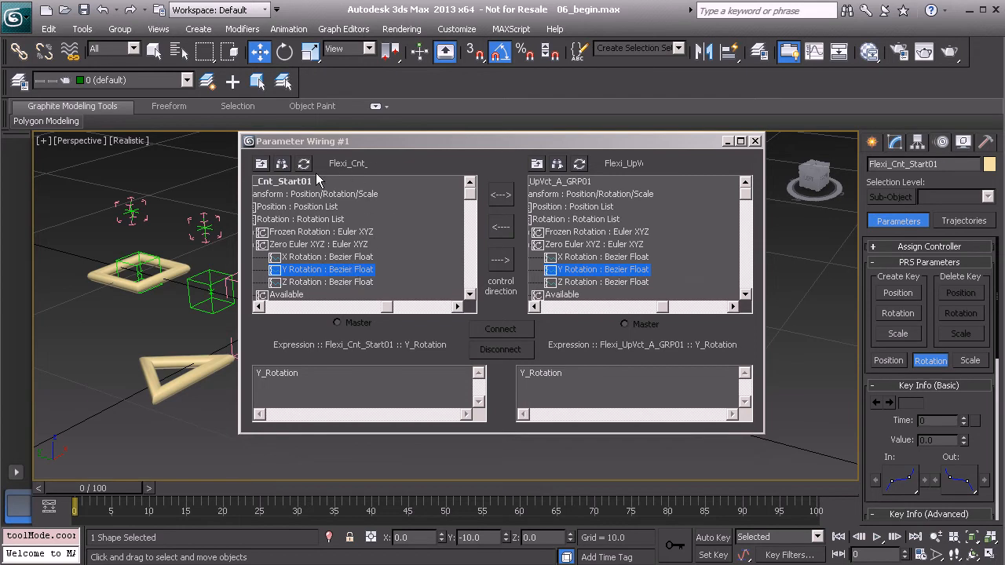
- Connect the wiring one way so Flexi_Cnt_Start01's Y Rotation controls Flexi_UpVct_A_GRP01's Y Rotation, and close the wiring dialog
{"action": "left_click", "coordinate": [503, 262]}
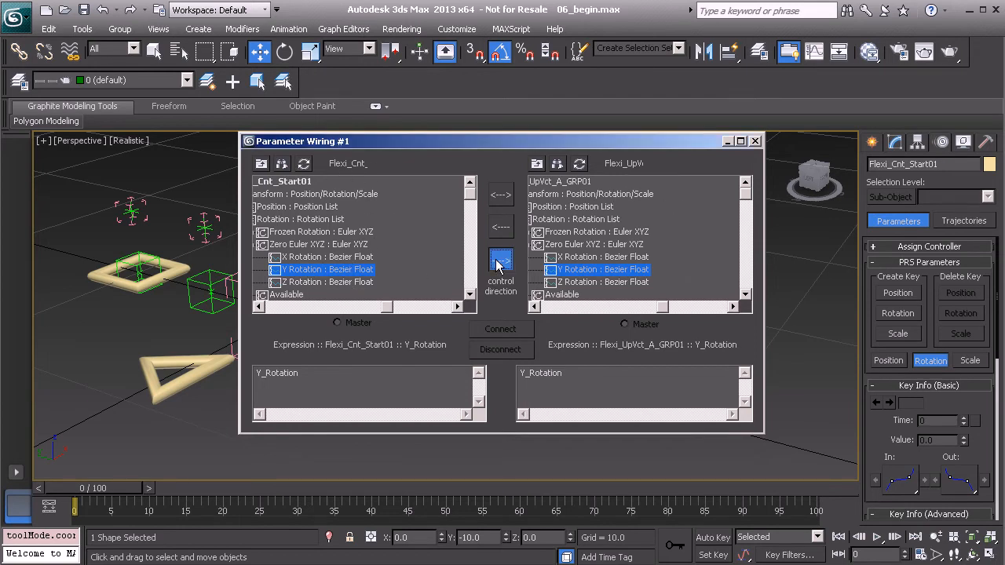
{"action": "left_click", "coordinate": [500, 330]}
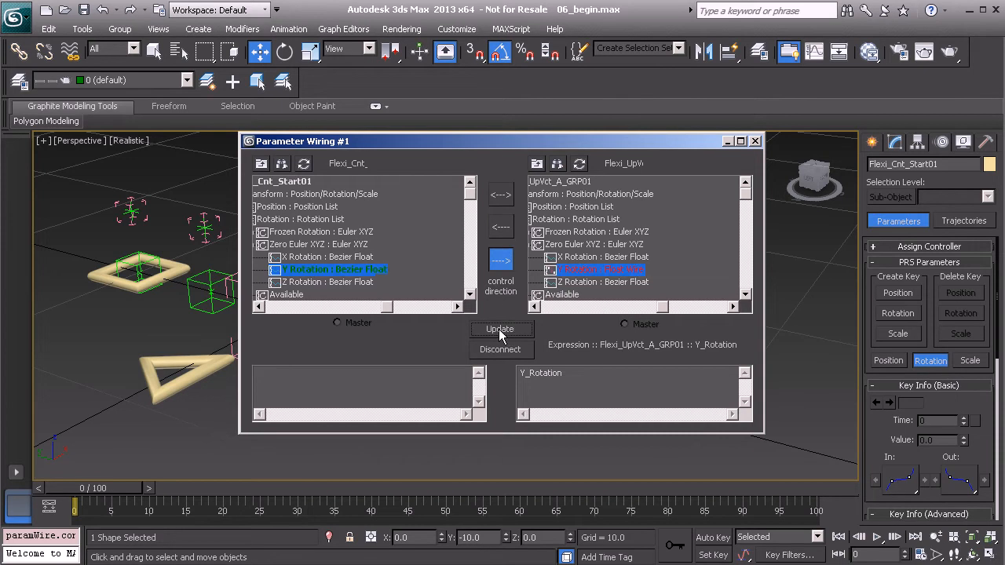
{"action": "left_click", "coordinate": [755, 141]}
- Test the start wiring by rotating the Flexi_Cnt_Start01 control about its Y axis
{"action": "middle_click_drag", "start_coordinate": [487, 375], "coordinate": [480, 364]}
{"action": "key", "text": "e"}
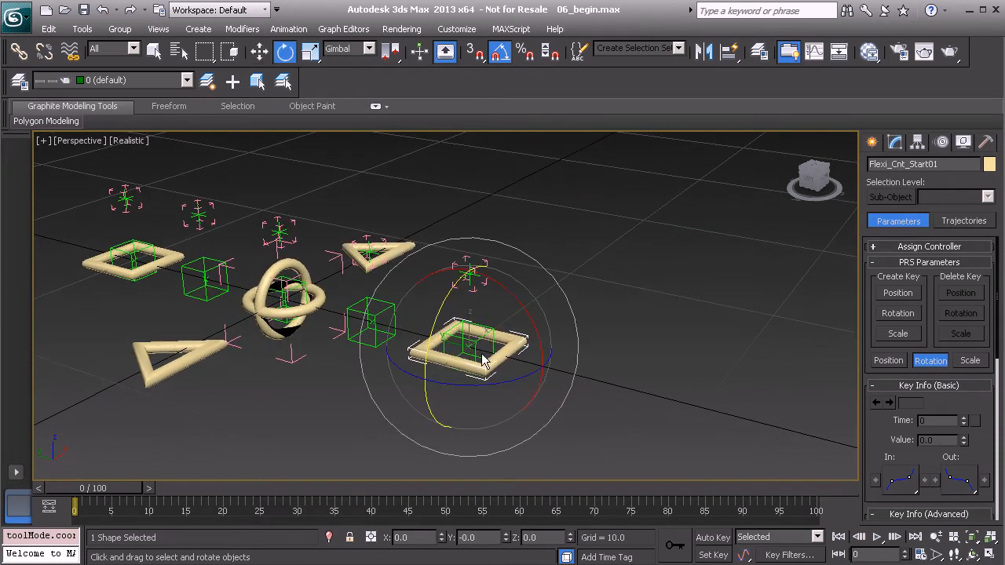
{"action": "left_click_drag", "start_coordinate": [453, 298], "coordinate": [459, 195]}
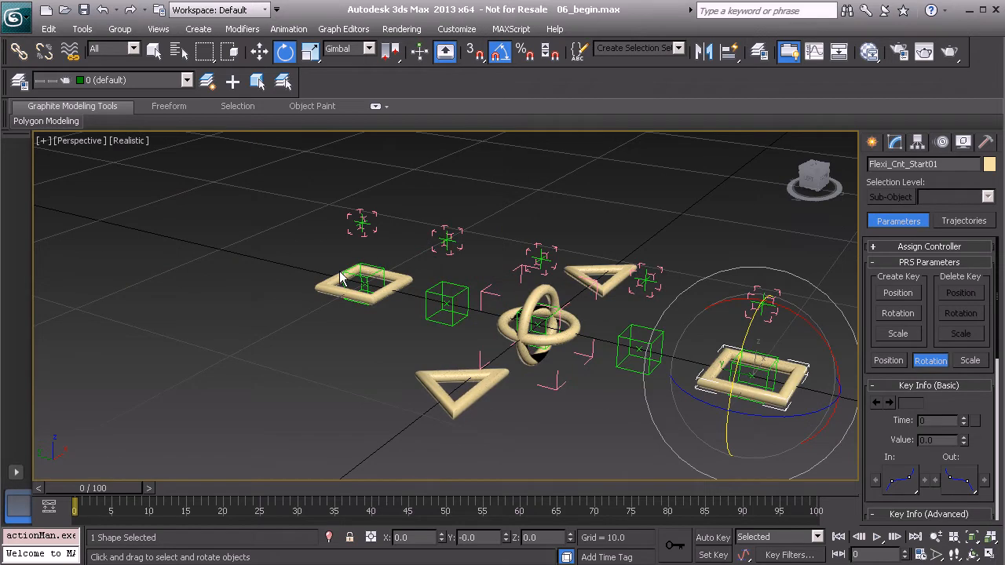
- Set up parameter wiring from Flexi_Cnt_End01's Zero Euler XYZ Y Rotation to the same track on Flexi_UpVct_E_GRP01
{"action": "middle_click_drag", "start_coordinate": [331, 269], "coordinate": [405, 275], "text": "alt"}
{"action": "middle_click_drag", "start_coordinate": [286, 336], "coordinate": [380, 242]}
{"action": "left_click", "coordinate": [325, 339]}
{"action": "right_click", "coordinate": [228, 236]}
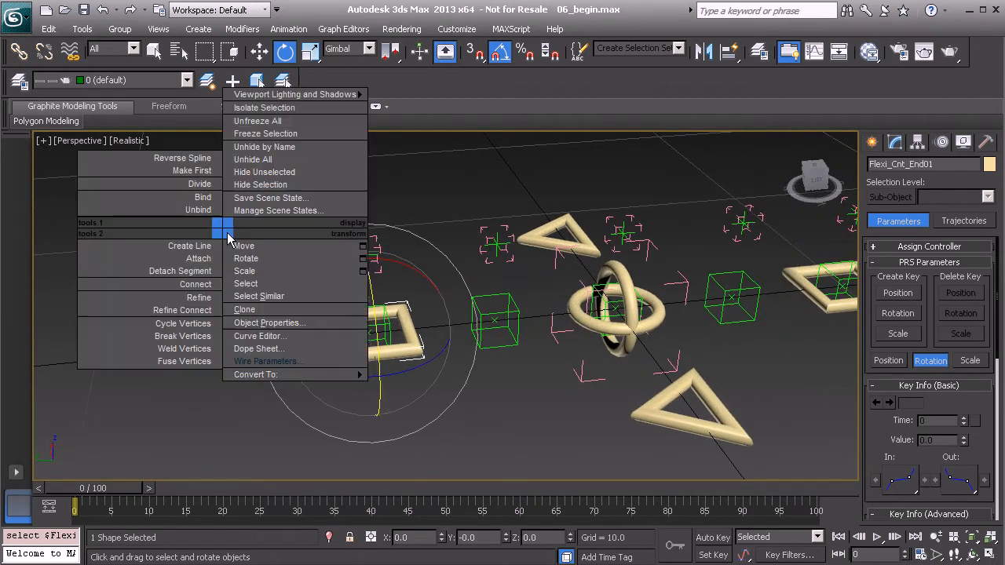
{"action": "left_click", "coordinate": [337, 359]}
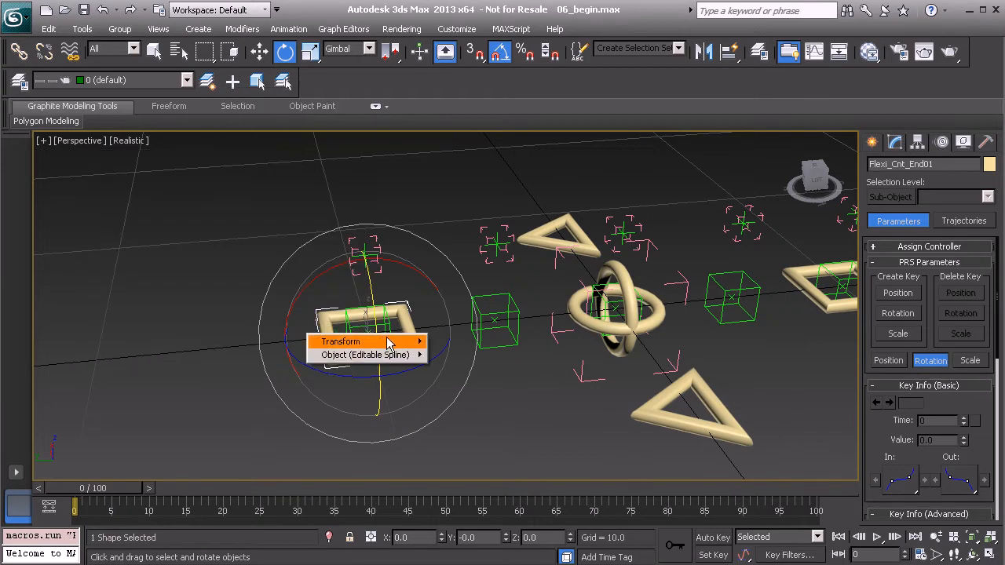
{"action": "mouse_move", "coordinate": [383, 341]}
{"action": "mouse_move", "coordinate": [458, 354]}
{"action": "mouse_move", "coordinate": [528, 368]}
{"action": "left_click", "coordinate": [608, 381]}
{"action": "left_click", "coordinate": [380, 242]}
{"action": "mouse_move", "coordinate": [408, 248]}
{"action": "mouse_move", "coordinate": [446, 259]}
{"action": "mouse_move", "coordinate": [518, 275]}
{"action": "left_click", "coordinate": [581, 287]}
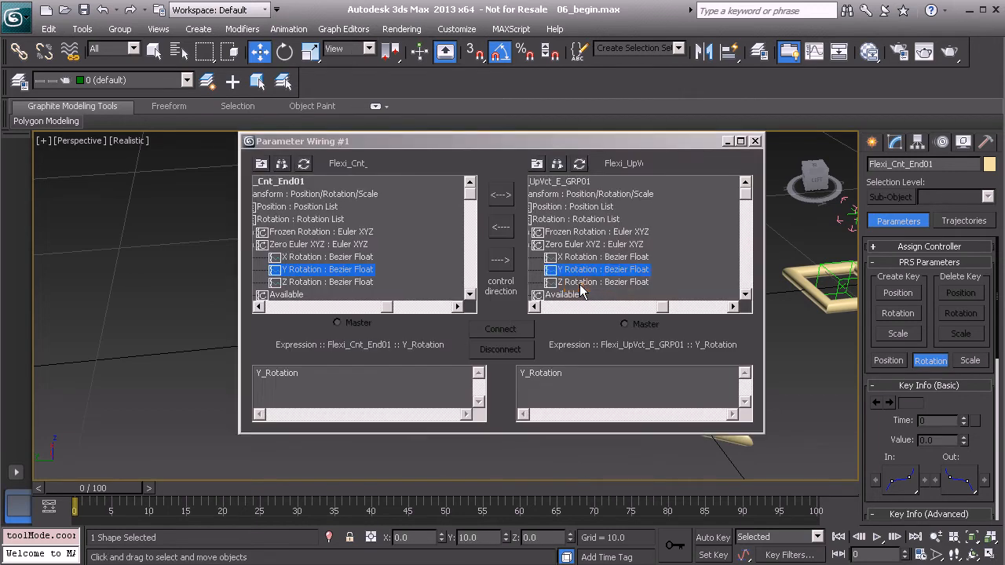
- Connect the wiring one way so Flexi_Cnt_End01's Y Rotation controls Flexi_UpVct_E_GRP01's Y Rotation, and close the wiring dialog
{"action": "left_click", "coordinate": [501, 259]}
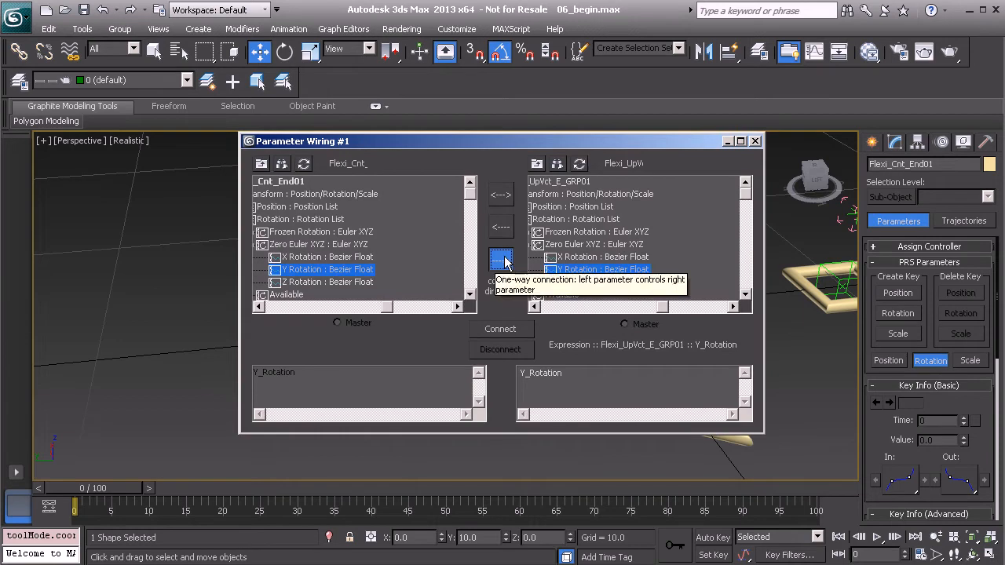
{"action": "left_click", "coordinate": [499, 329]}
{"action": "left_click", "coordinate": [755, 141]}
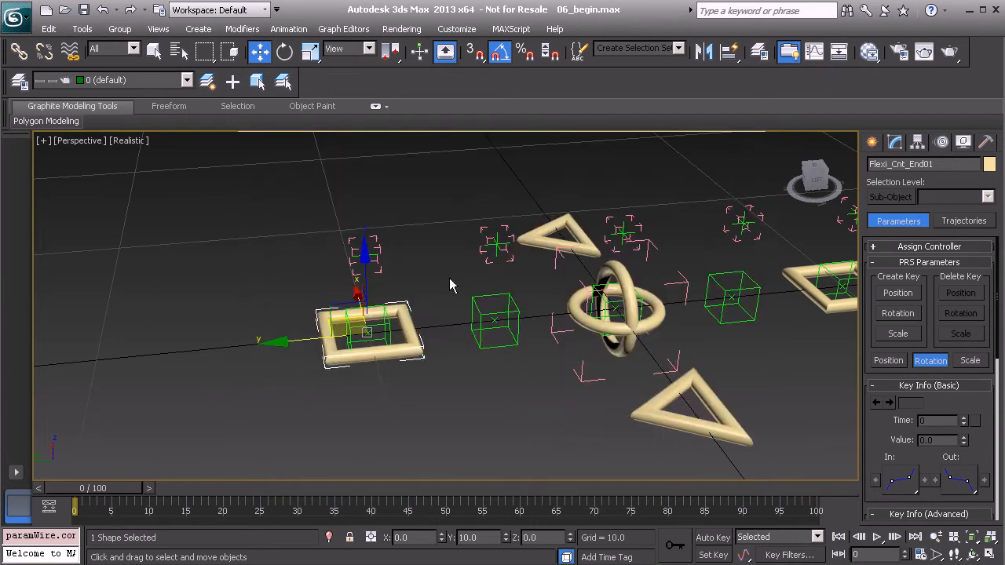
- Test the end wiring by rotating the Flexi_Cnt_End01 control about its Y axis, and undo the rotation
{"action": "middle_click_drag", "start_coordinate": [403, 328], "coordinate": [425, 330], "text": "alt"}
{"action": "key", "text": "e"}
{"action": "left_click_drag", "start_coordinate": [381, 307], "coordinate": [402, 376]}
{"action": "key", "text": "ctrl+z"}
- Assign a Float Expression controller to the Zero Euler XYZ Y Rotation track of the middle helper Flexi_UpVct_C_GRP01
{"action": "middle_click_drag", "start_coordinate": [542, 327], "coordinate": [363, 278], "text": "alt"}
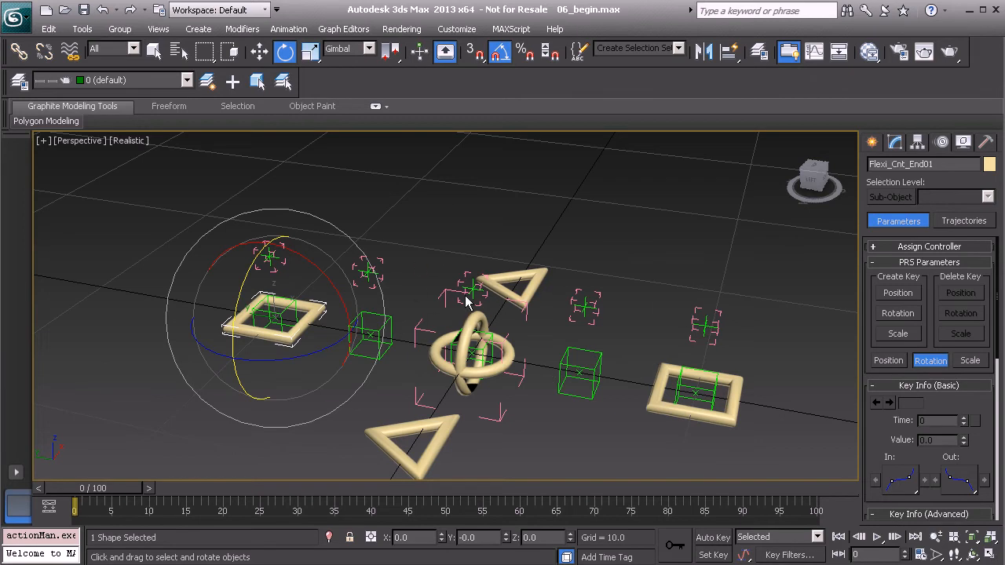
{"action": "scroll", "coordinate": [462, 305], "scroll_direction": "up", "scroll_amount": 3}
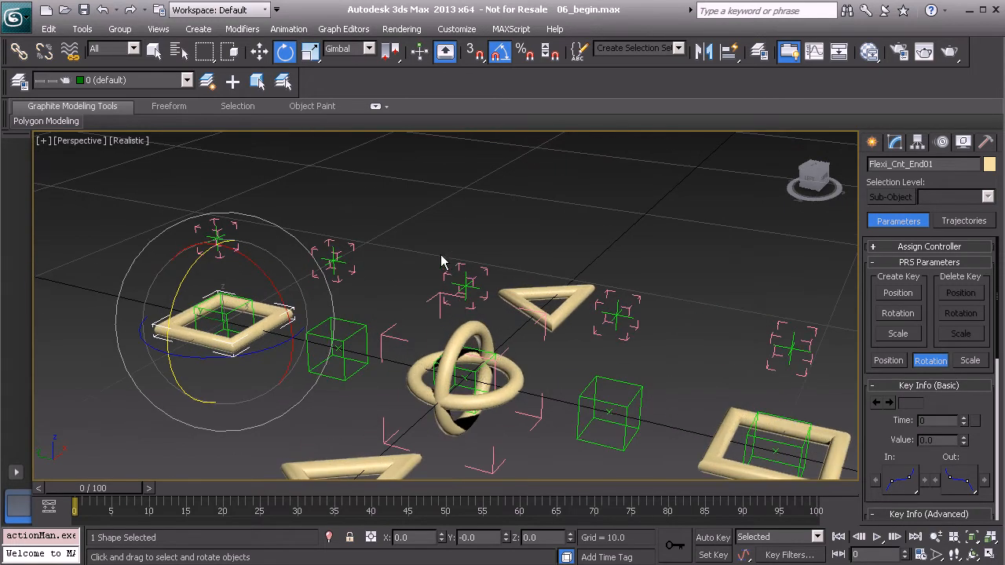
{"action": "scroll", "coordinate": [452, 303], "scroll_direction": "down", "scroll_amount": 2}
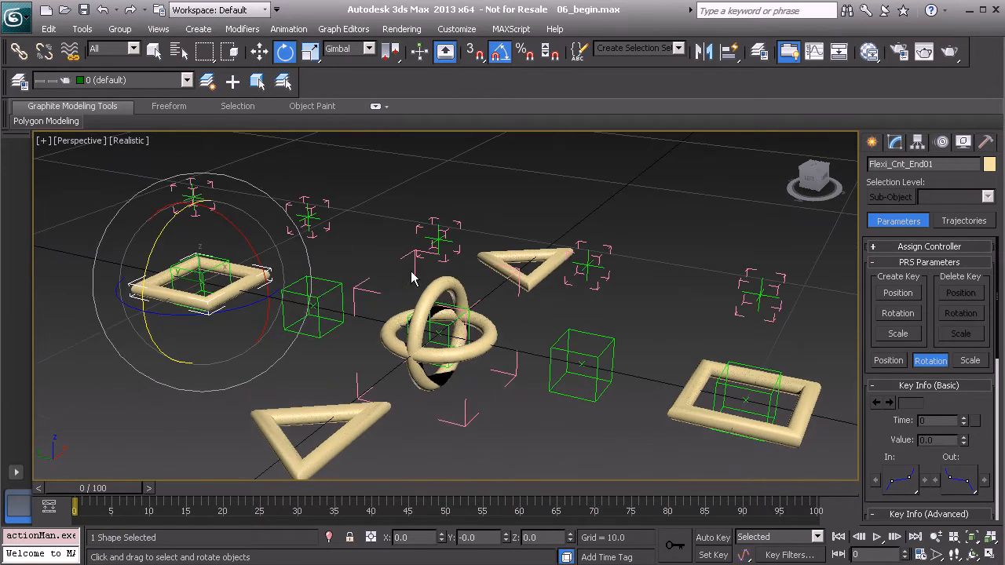
{"action": "left_click", "coordinate": [456, 221]}
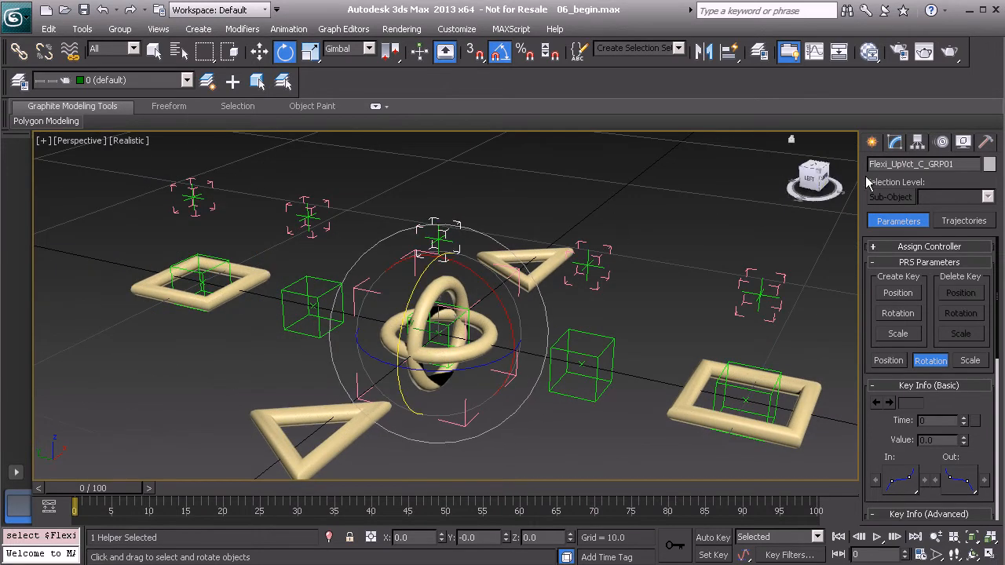
{"action": "left_click", "coordinate": [929, 248]}
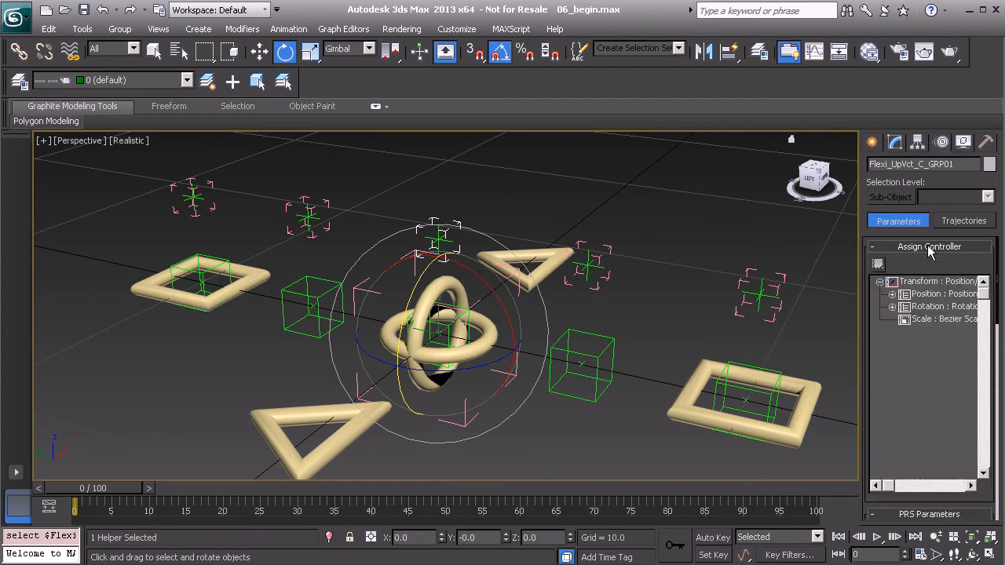
{"action": "left_click", "coordinate": [892, 307]}
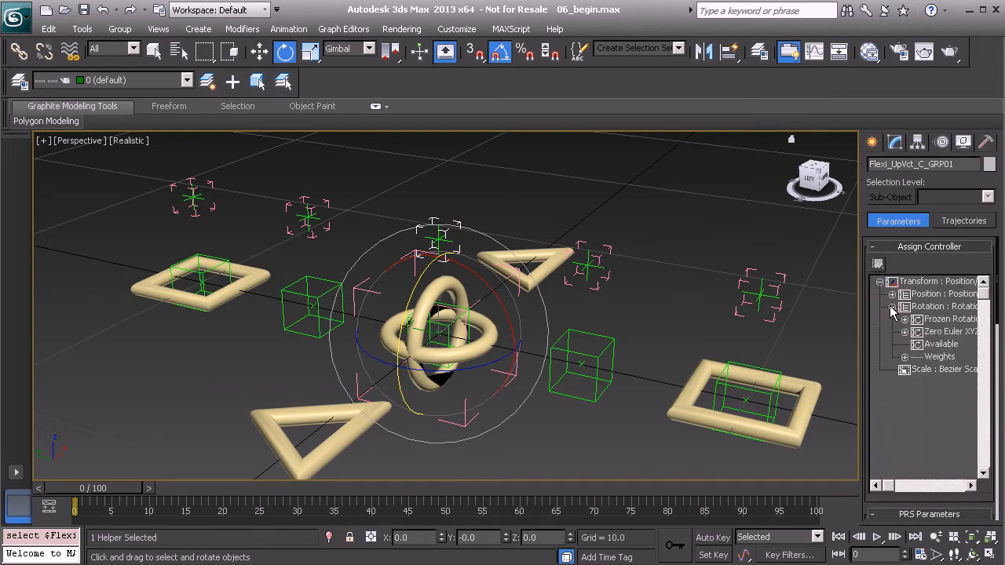
{"action": "left_click", "coordinate": [904, 332]}
{"action": "left_click", "coordinate": [947, 358]}
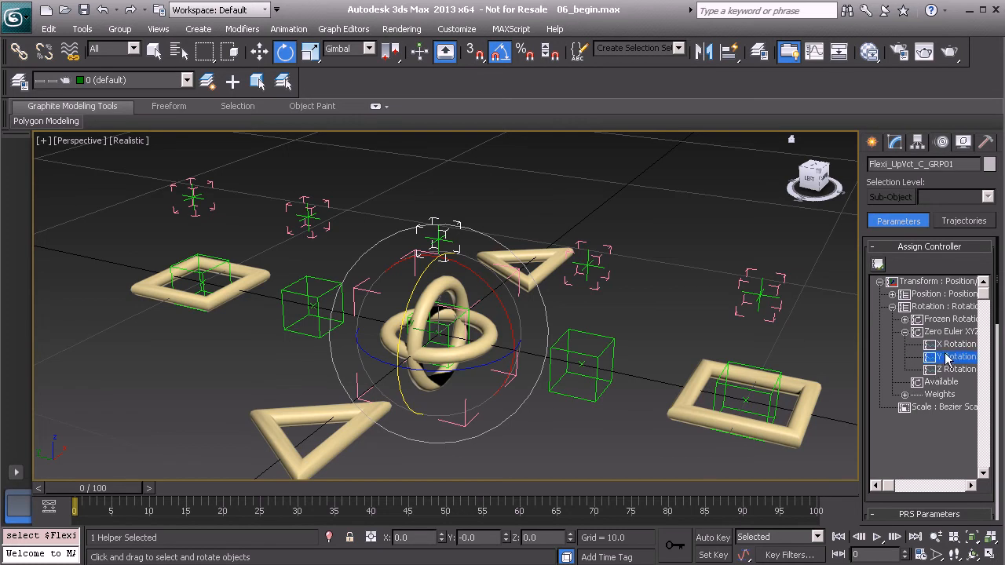
{"action": "left_click", "coordinate": [877, 263]}
{"action": "left_click", "coordinate": [457, 198]}
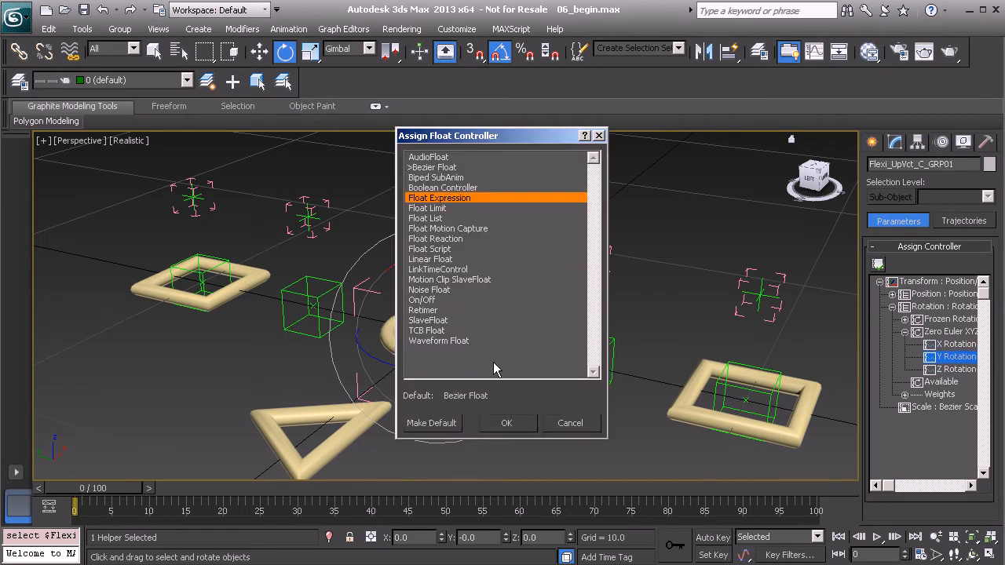
{"action": "left_click", "coordinate": [511, 424]}
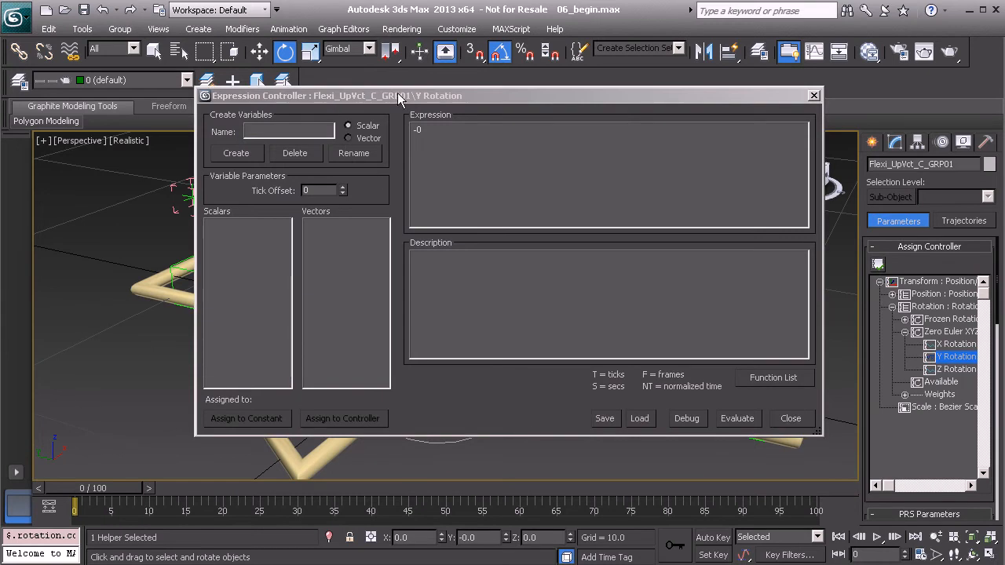
- Create the scalar variables start_twist and end_twist in the Y Rotation expression controller
{"action": "left_click_drag", "start_coordinate": [398, 95], "coordinate": [361, 104]}
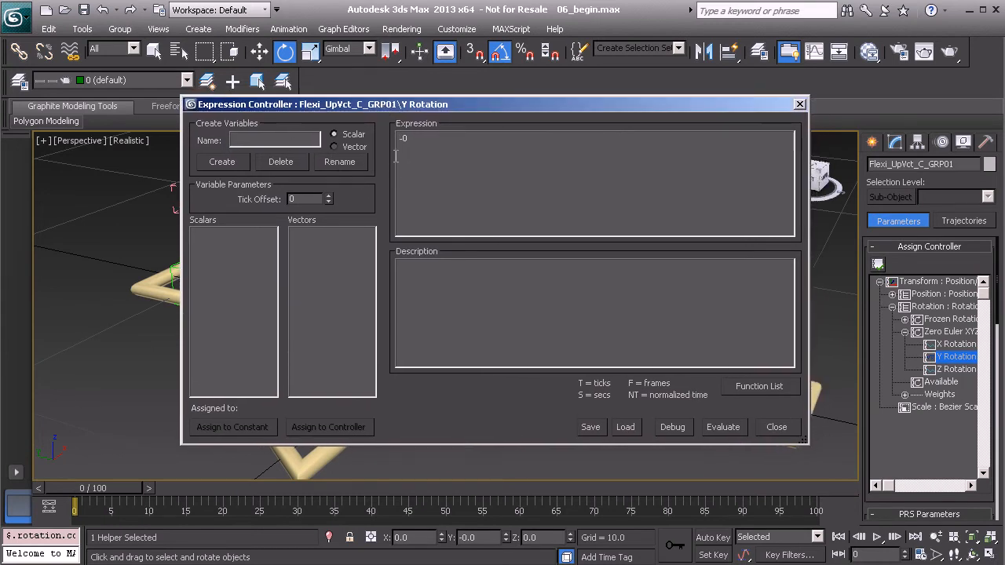
{"action": "left_click_drag", "start_coordinate": [426, 115], "coordinate": [412, 119]}
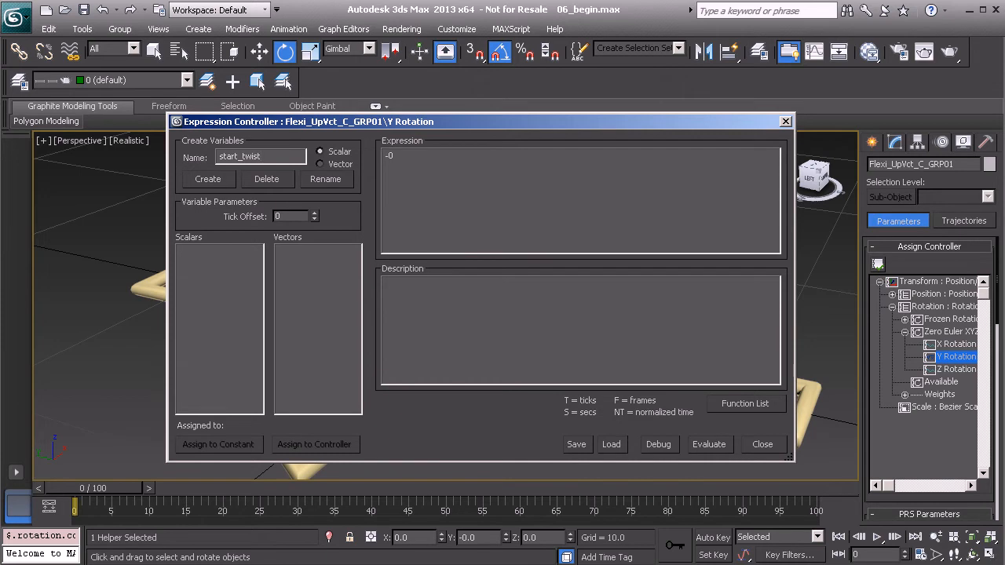
{"action": "left_click", "coordinate": [205, 185]}
{"action": "left_click_drag", "start_coordinate": [238, 155], "coordinate": [203, 160]}
{"action": "type", "text": "end"}
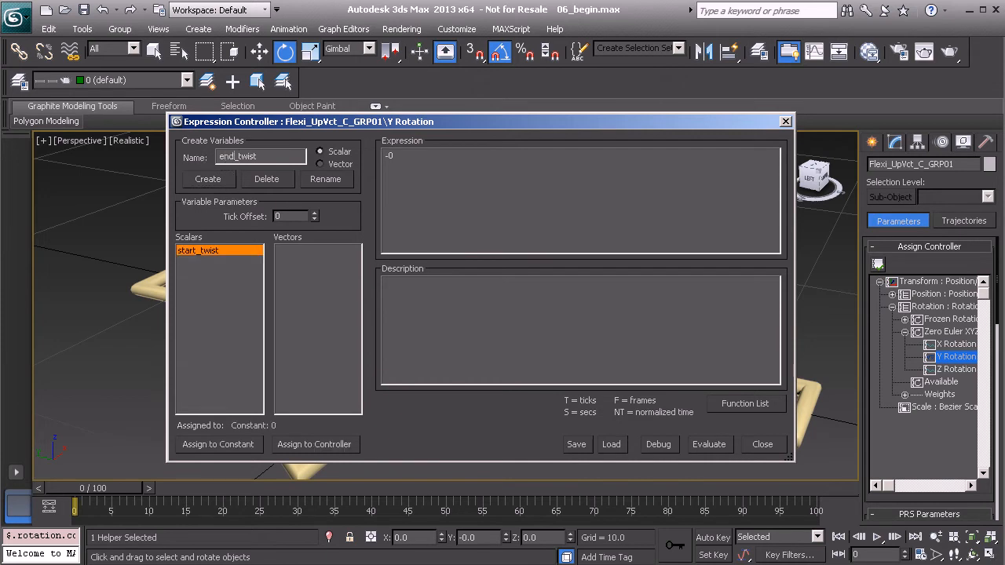
{"action": "left_click", "coordinate": [197, 182]}
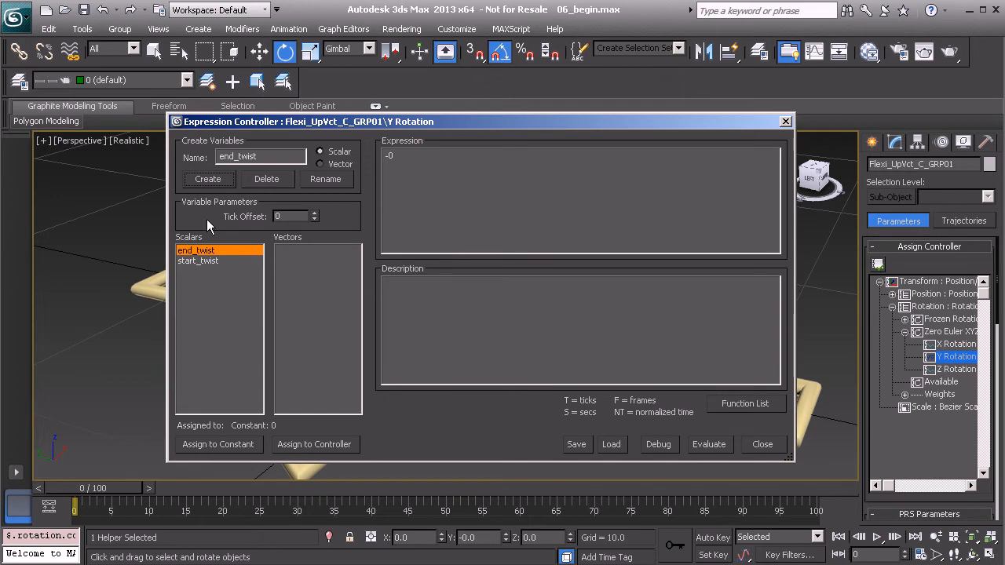
- Assign the end_twist variable to the Zero Euler XYZ Y Rotation controller of Flexi_Cnt_End01
{"action": "left_click_drag", "start_coordinate": [290, 131], "coordinate": [237, 128]}
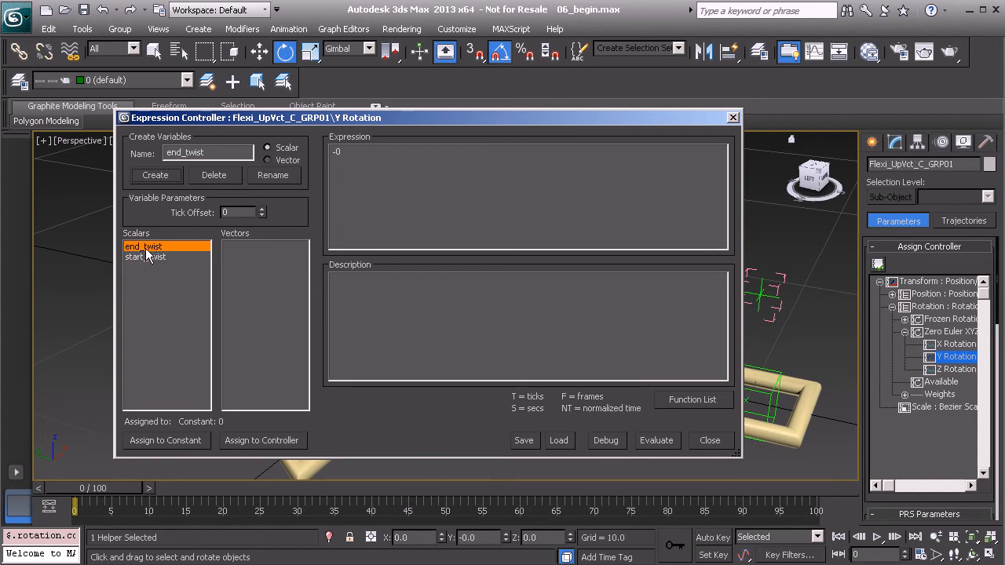
{"action": "left_click", "coordinate": [266, 443]}
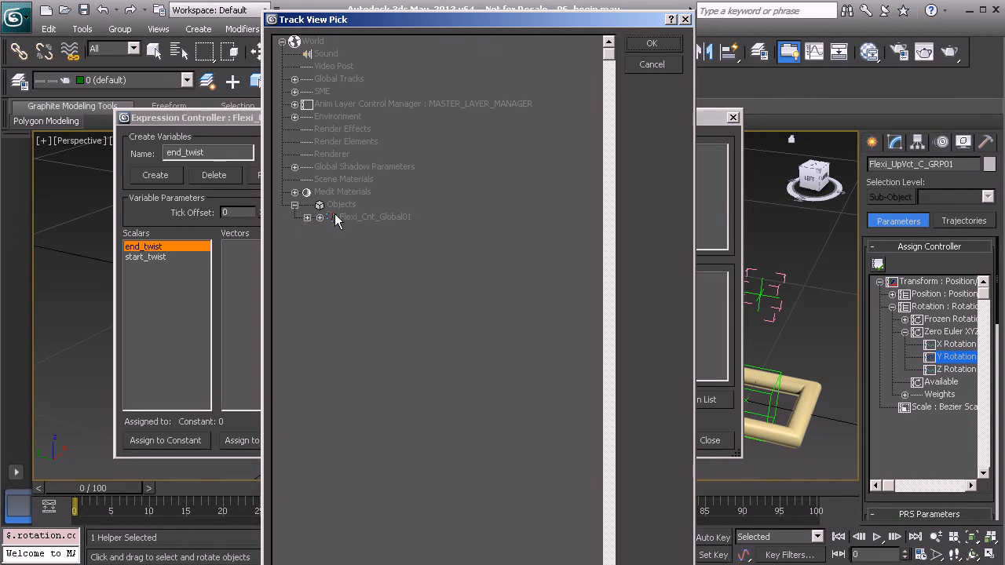
{"action": "left_click", "coordinate": [307, 217]}
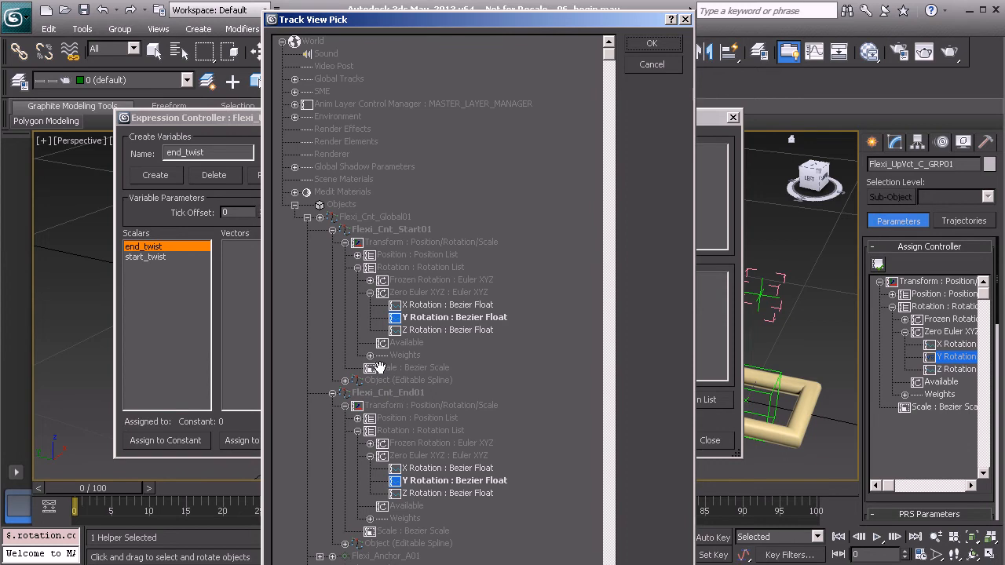
{"action": "left_click", "coordinate": [332, 230]}
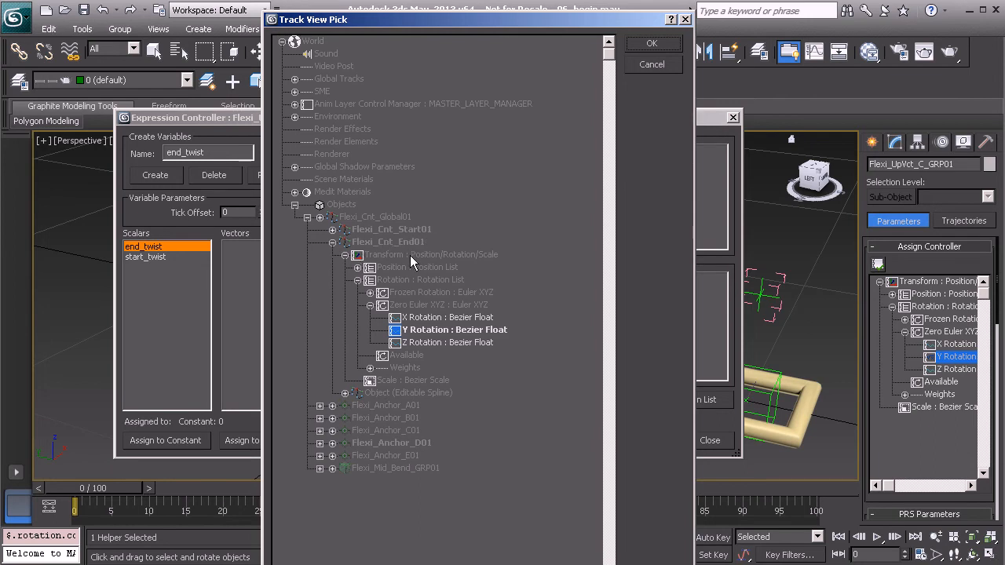
{"action": "left_click", "coordinate": [412, 332]}
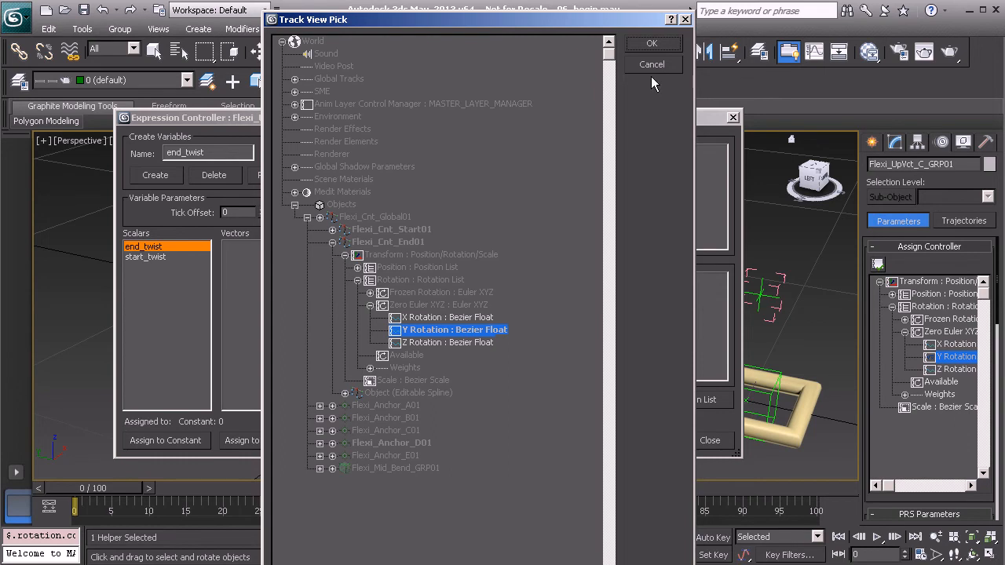
{"action": "left_click", "coordinate": [651, 44]}
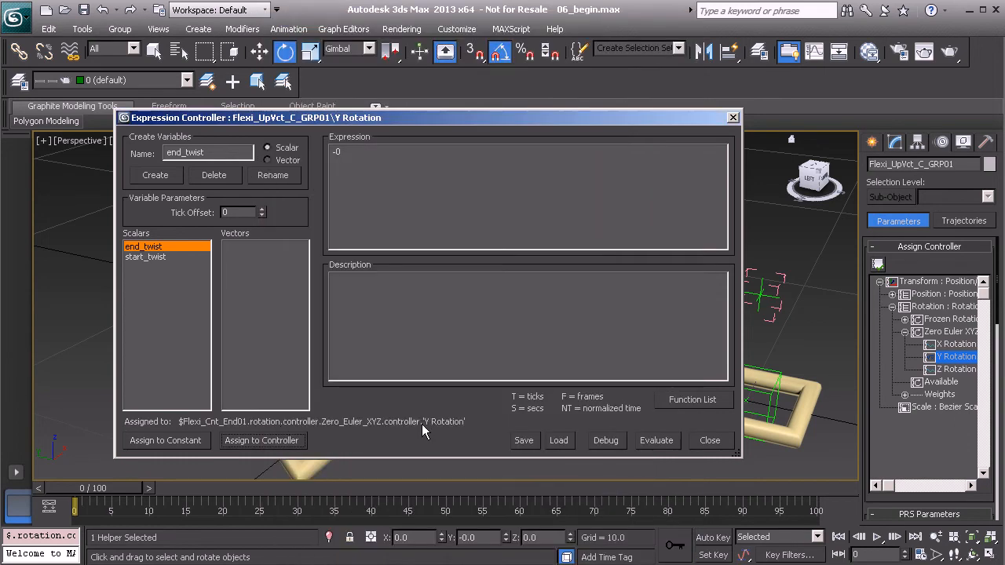
- Assign the start_twist variable to the Zero Euler XYZ Y Rotation controller of Flexi_Cnt_Start01
{"action": "left_click", "coordinate": [153, 258]}
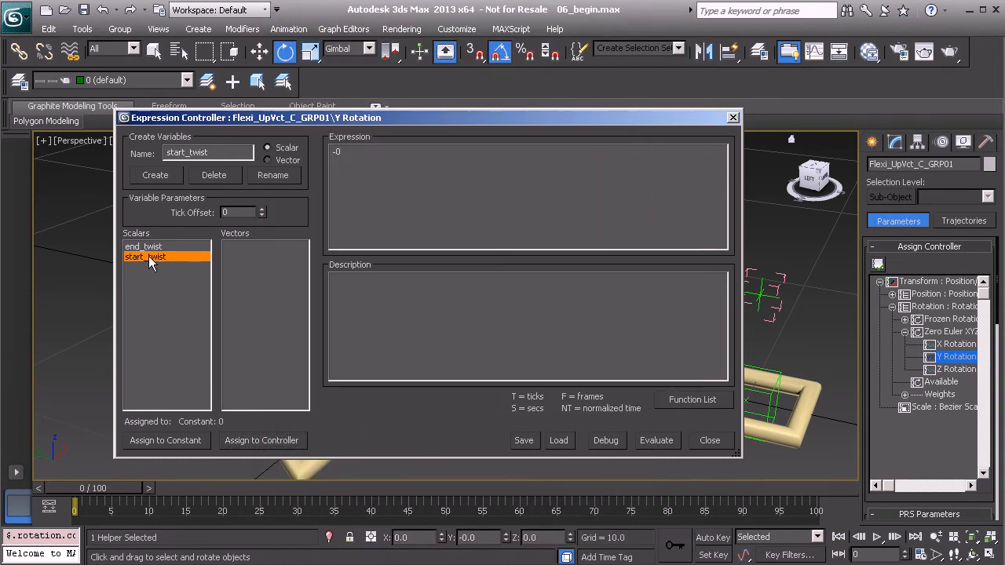
{"action": "left_click", "coordinate": [269, 439]}
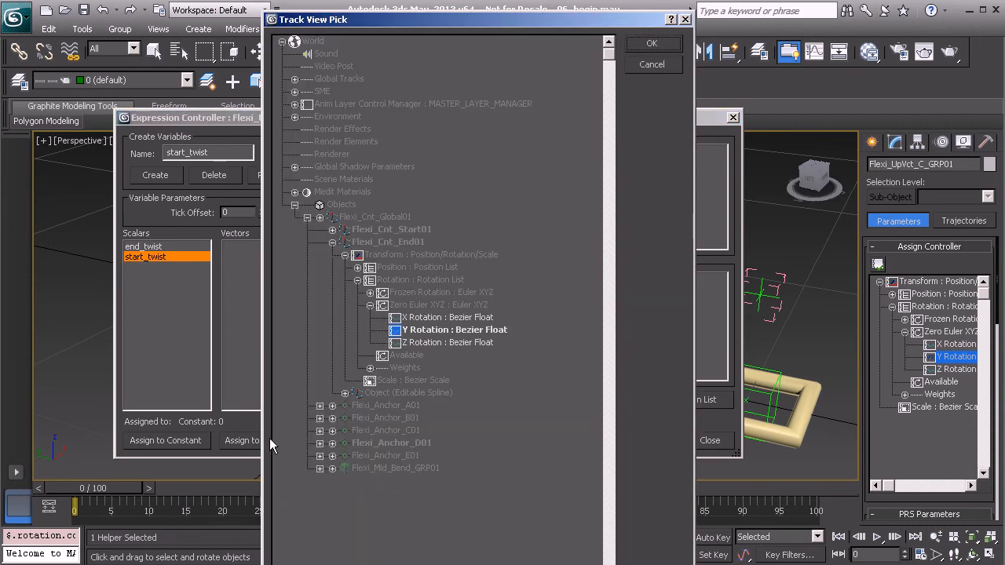
{"action": "left_click", "coordinate": [332, 242]}
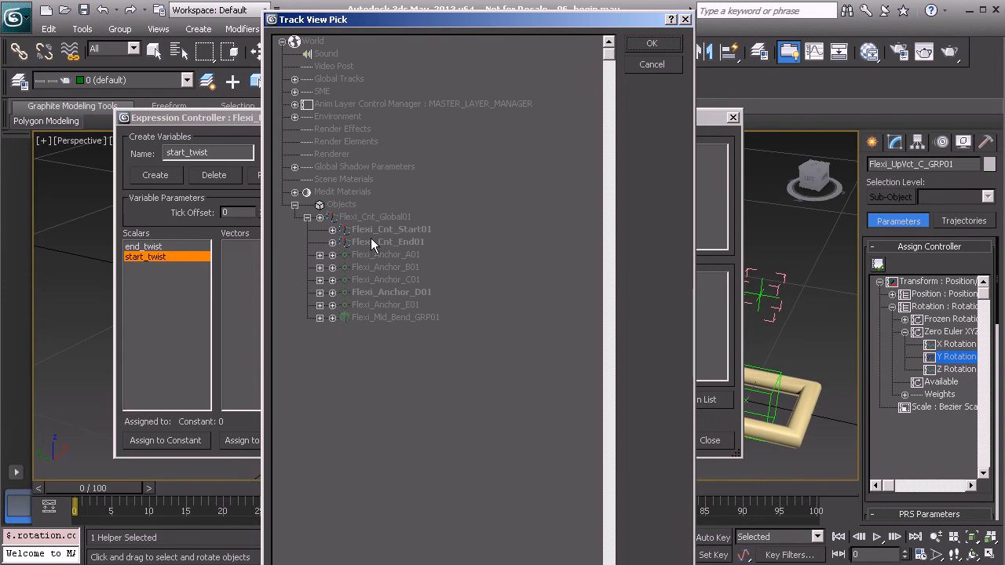
{"action": "left_click", "coordinate": [332, 229]}
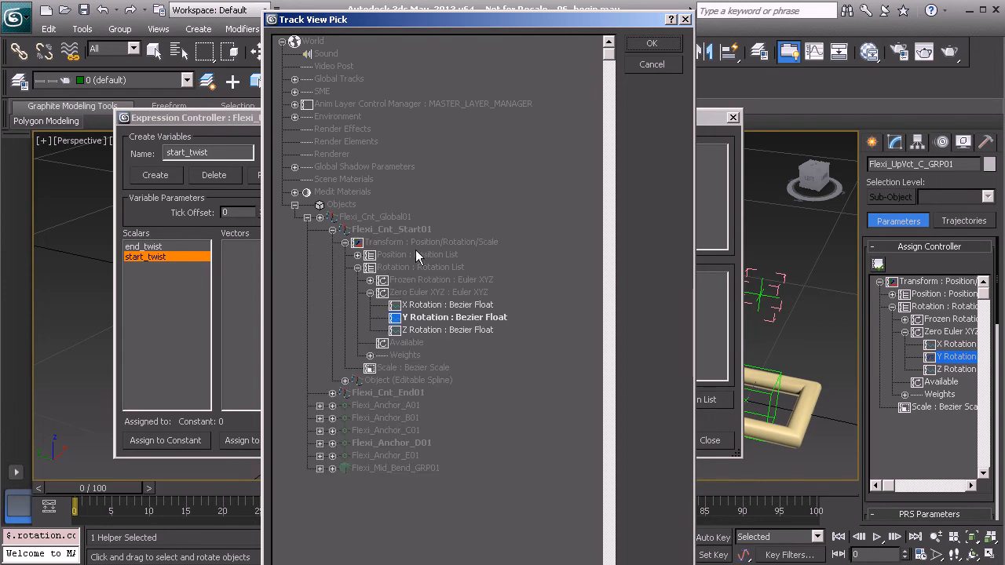
{"action": "left_click", "coordinate": [418, 318]}
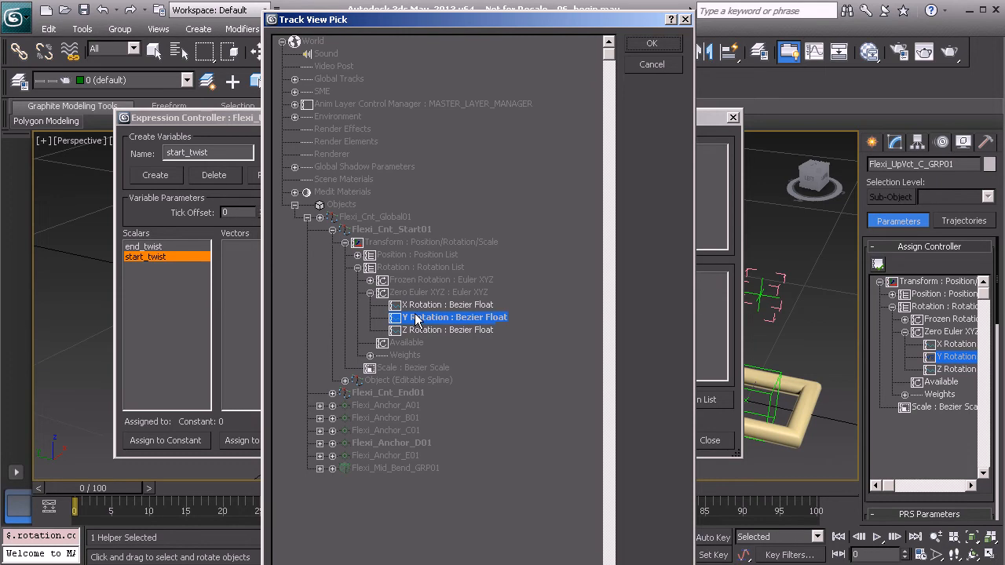
{"action": "left_click", "coordinate": [651, 41]}
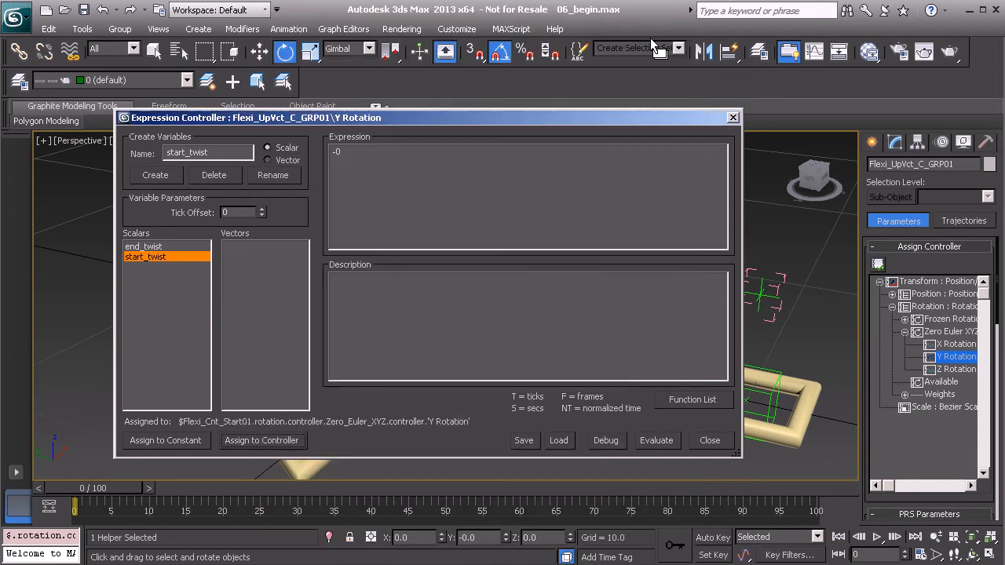
- Enter (start_twist + end_twist) / 2 as the Y Rotation expression of the middle helper Flexi_UpVct_C_GRP01
{"action": "left_click_drag", "start_coordinate": [349, 165], "coordinate": [329, 162]}
{"action": "type", "text": "start_twist +"}
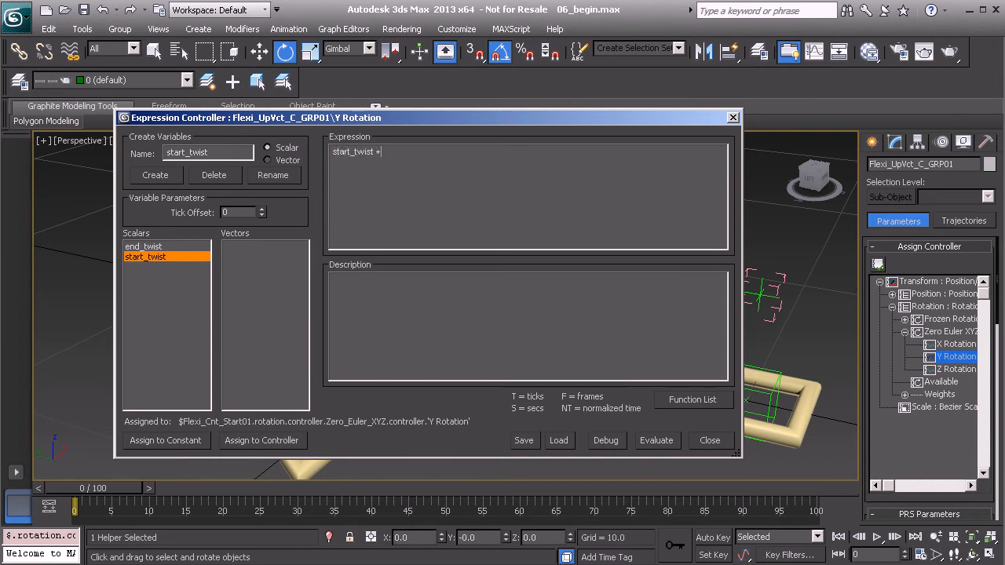
{"action": "type", "text": " end_t"}
{"action": "left_click", "coordinate": [333, 151]}
{"action": "type", "text": "("}
{"action": "left_click", "coordinate": [425, 151]}
{"action": "type", "text": ") / 2"}
- Check the variables in the expression debug window, evaluate the expression and close the expression controller
{"action": "left_click", "coordinate": [605, 440]}
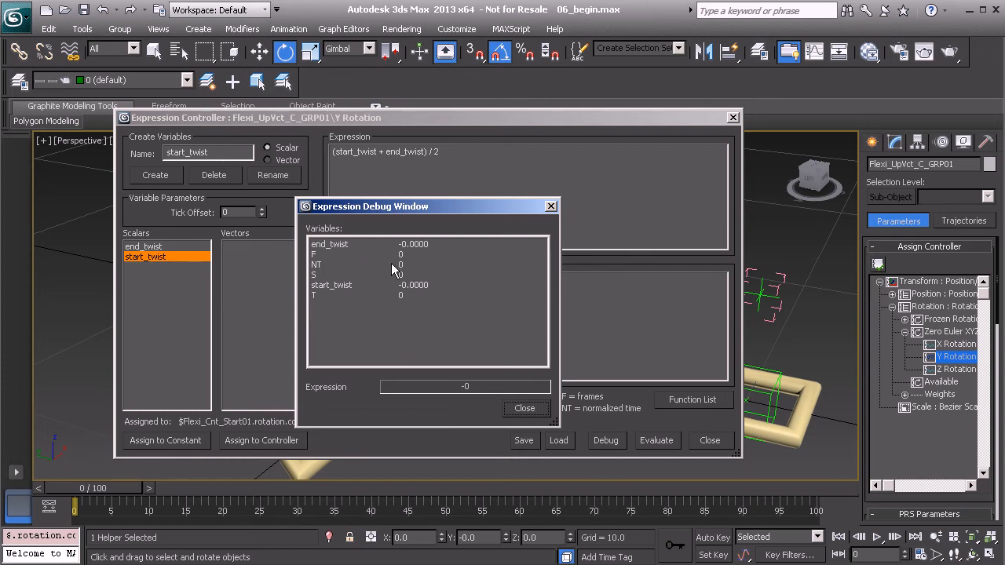
{"action": "left_click", "coordinate": [521, 408]}
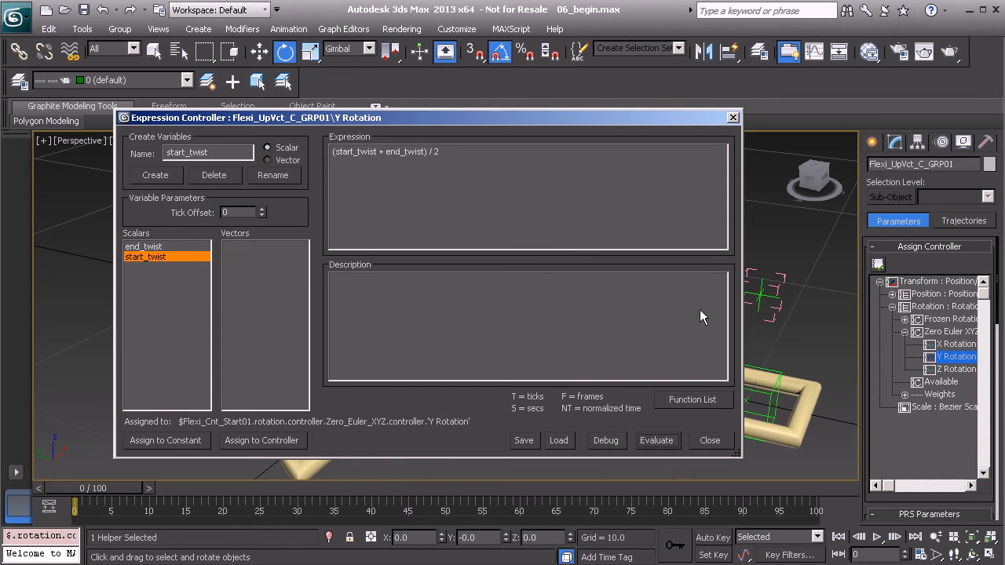
{"action": "left_click", "coordinate": [732, 117]}
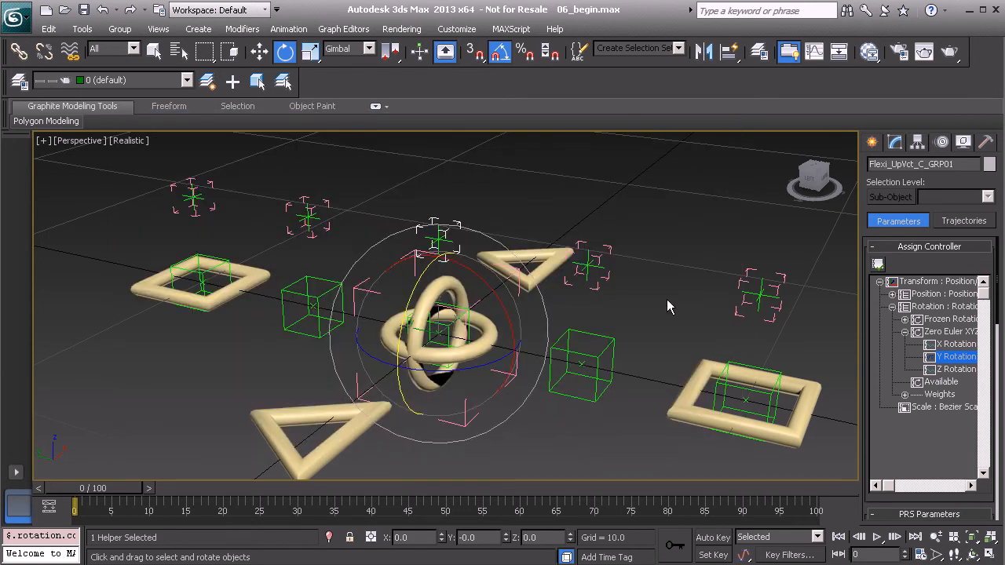
- Test the middle helper's twist by rotating Flexi_Cnt_Start01 to -150 degrees about Y and rotating Flexi_Cnt_End01 about Y
{"action": "left_click", "coordinate": [795, 388]}
{"action": "middle_click_drag", "start_coordinate": [794, 387], "coordinate": [622, 300]}
{"action": "scroll", "coordinate": [622, 299], "scroll_direction": "down", "scroll_amount": 3}
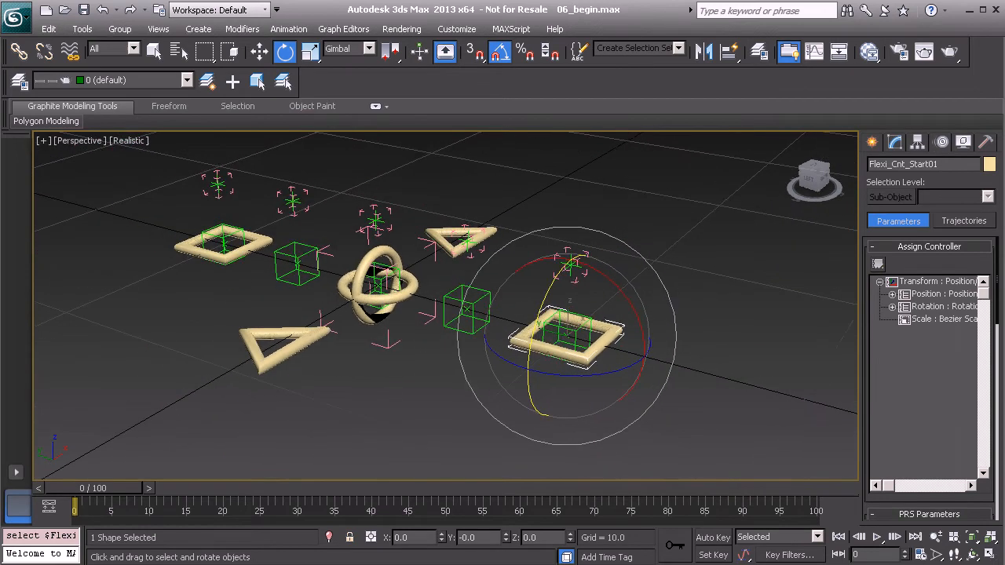
{"action": "left_click_drag", "start_coordinate": [552, 286], "coordinate": [511, 400]}
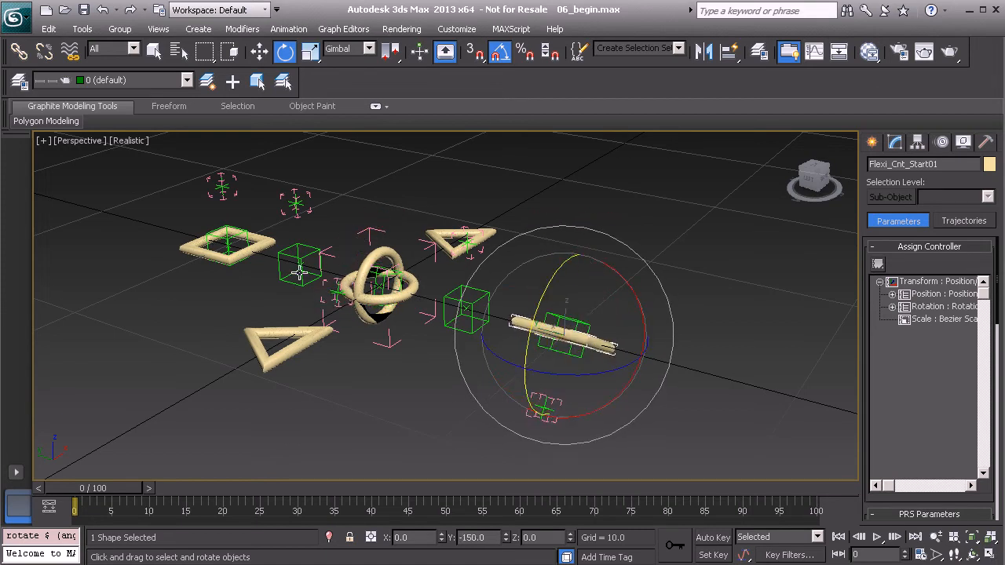
{"action": "left_click", "coordinate": [195, 251]}
{"action": "left_click_drag", "start_coordinate": [166, 232], "coordinate": [510, 282]}
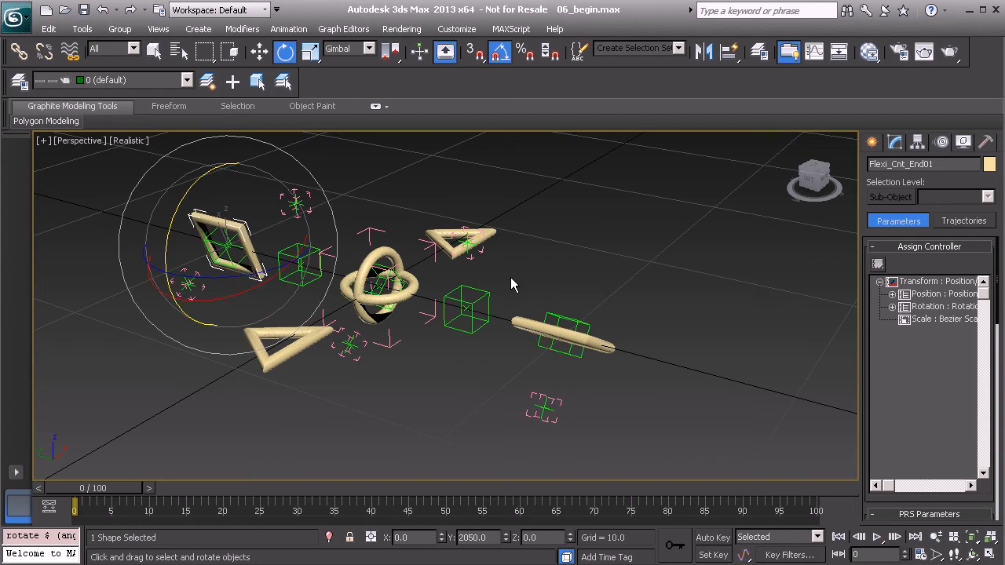
- Select both end controls together and reset their rotations to zero
{"action": "left_click", "coordinate": [530, 328], "text": "ctrl"}
{"action": "right_click", "coordinate": [556, 251]}
{"action": "left_click", "coordinate": [478, 210]}
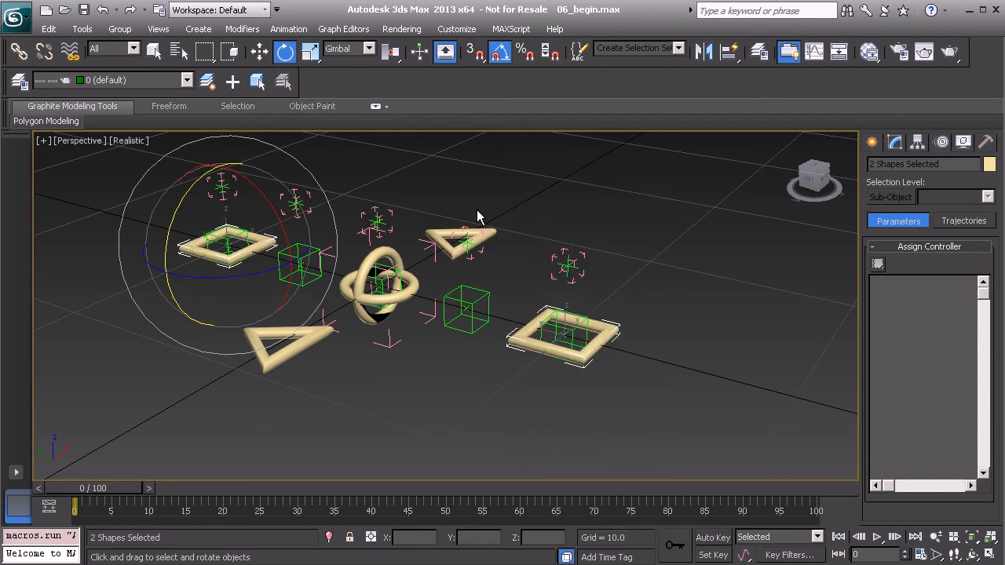
- Assign a Float Expression controller to the Zero Euler XYZ Y Rotation track of the helper Flexi_UpVct_B_GRP01
{"action": "middle_click_drag", "start_coordinate": [442, 319], "coordinate": [483, 320], "text": "alt"}
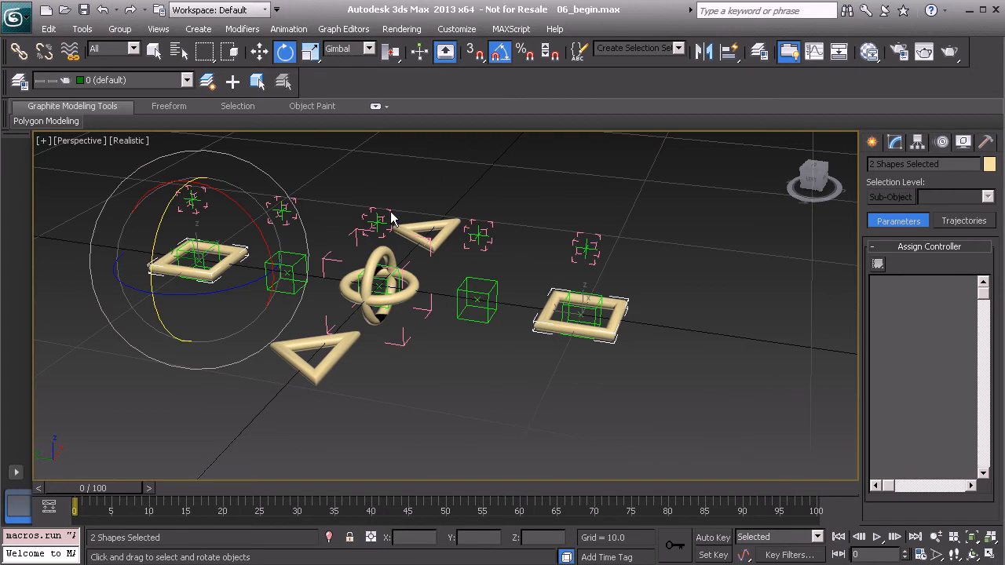
{"action": "middle_click_drag", "start_coordinate": [463, 251], "coordinate": [432, 293]}
{"action": "scroll", "coordinate": [441, 304], "scroll_direction": "up", "scroll_amount": 5}
{"action": "scroll", "coordinate": [441, 305], "scroll_direction": "down", "scroll_amount": 3}
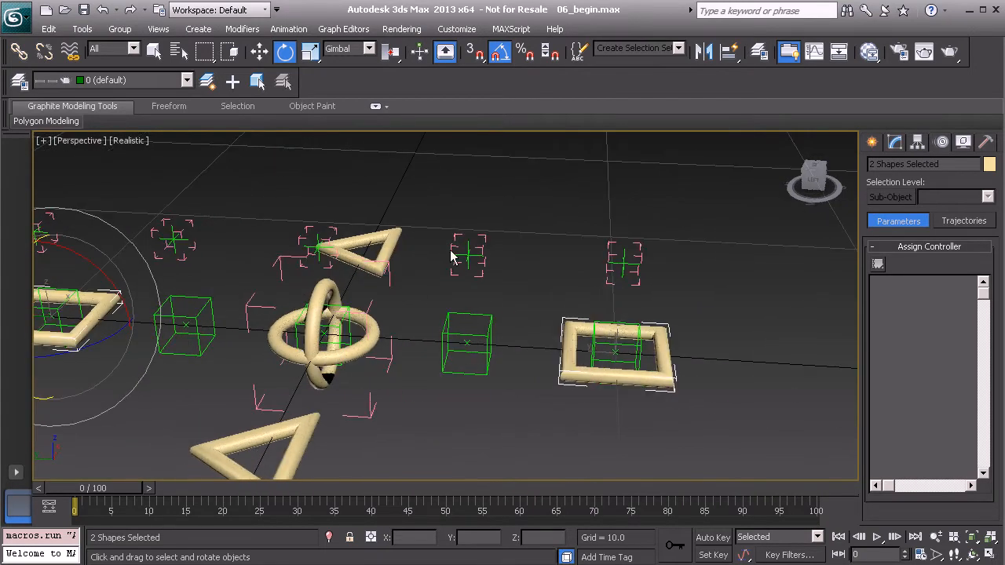
{"action": "middle_click_drag", "start_coordinate": [301, 278], "coordinate": [538, 332]}
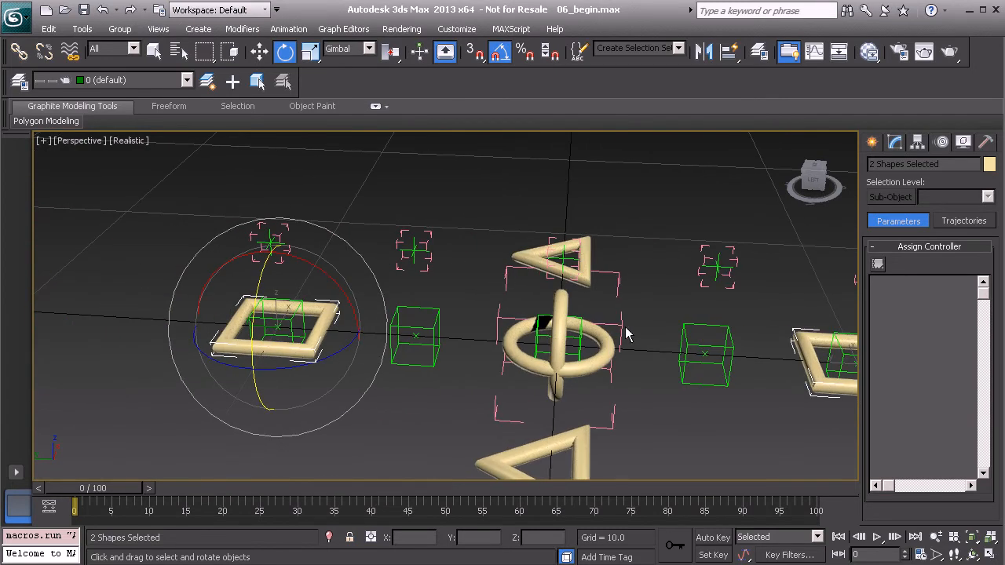
{"action": "middle_click_drag", "start_coordinate": [620, 336], "coordinate": [495, 361]}
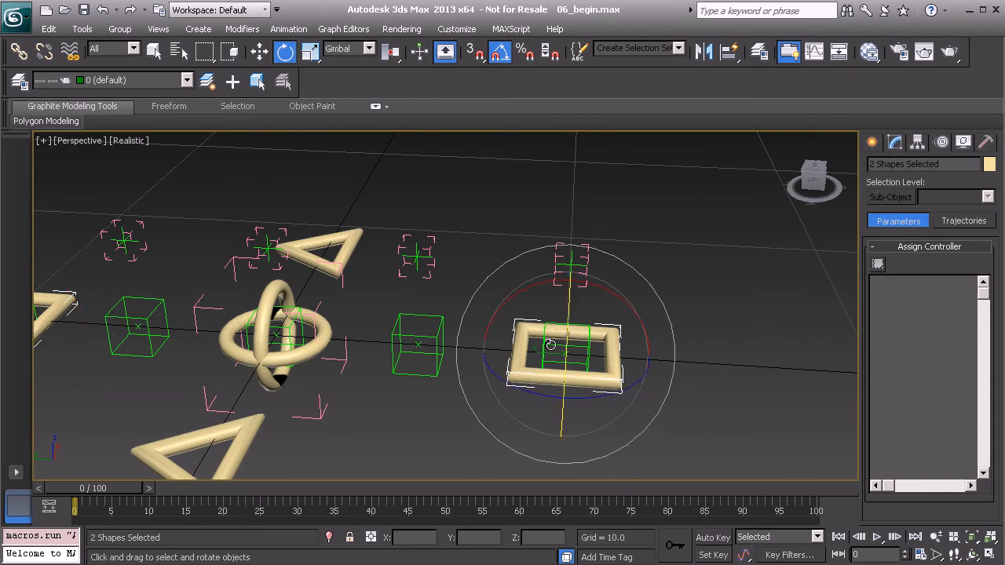
{"action": "left_click", "coordinate": [431, 237]}
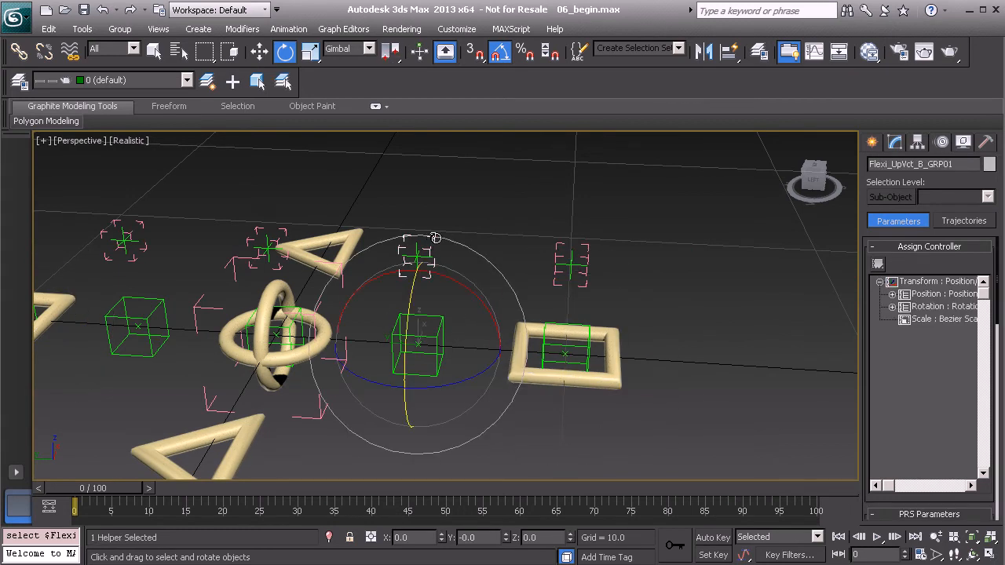
{"action": "left_click", "coordinate": [892, 307]}
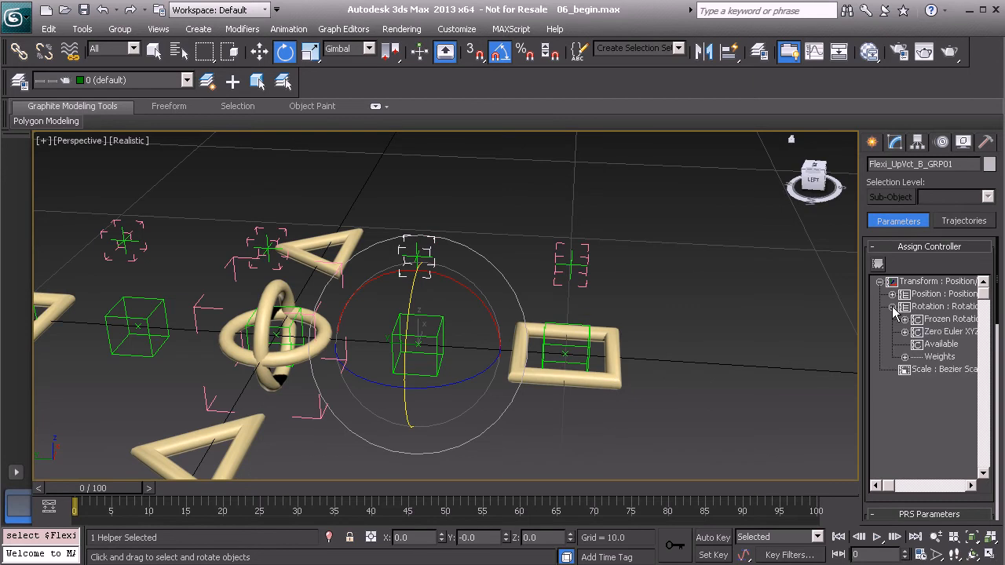
{"action": "left_click", "coordinate": [905, 331]}
{"action": "left_click", "coordinate": [946, 357]}
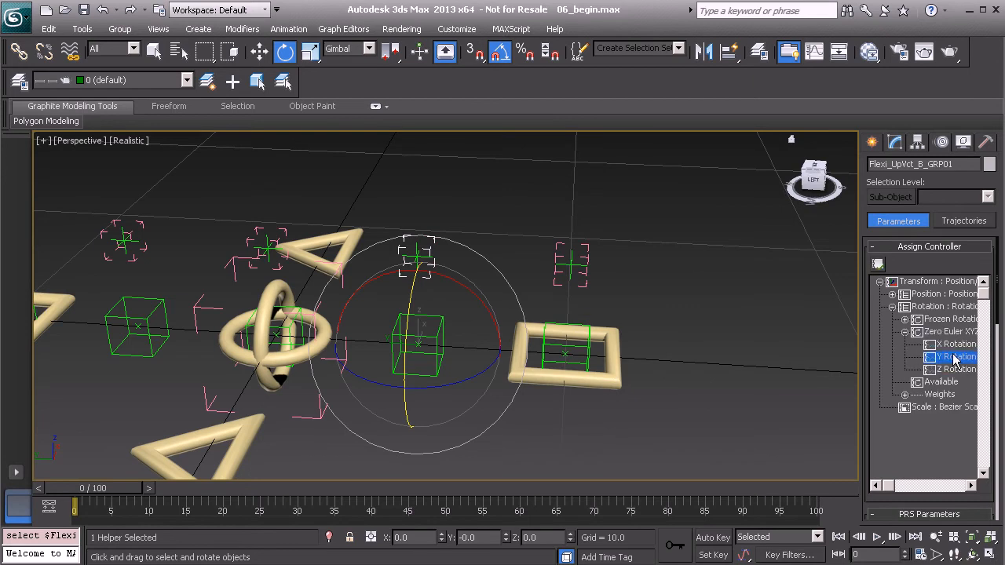
{"action": "left_click", "coordinate": [879, 266]}
{"action": "left_click", "coordinate": [428, 198]}
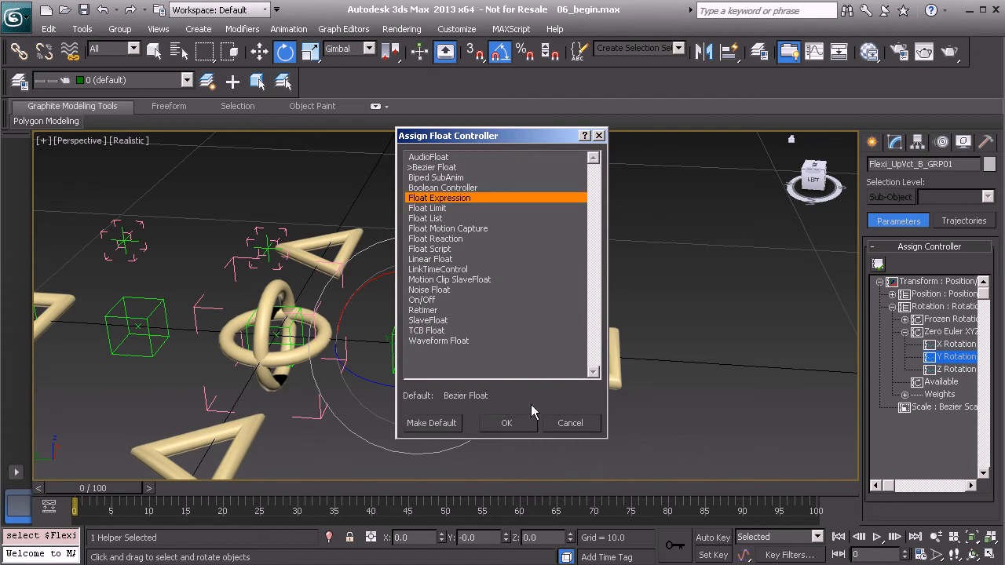
{"action": "left_click", "coordinate": [507, 423]}
- Create the scalar variables start_twist and mid_twist in the Y Rotation expression controller of Flexi_UpVct_B_GRP01
{"action": "left_click", "coordinate": [196, 157]}
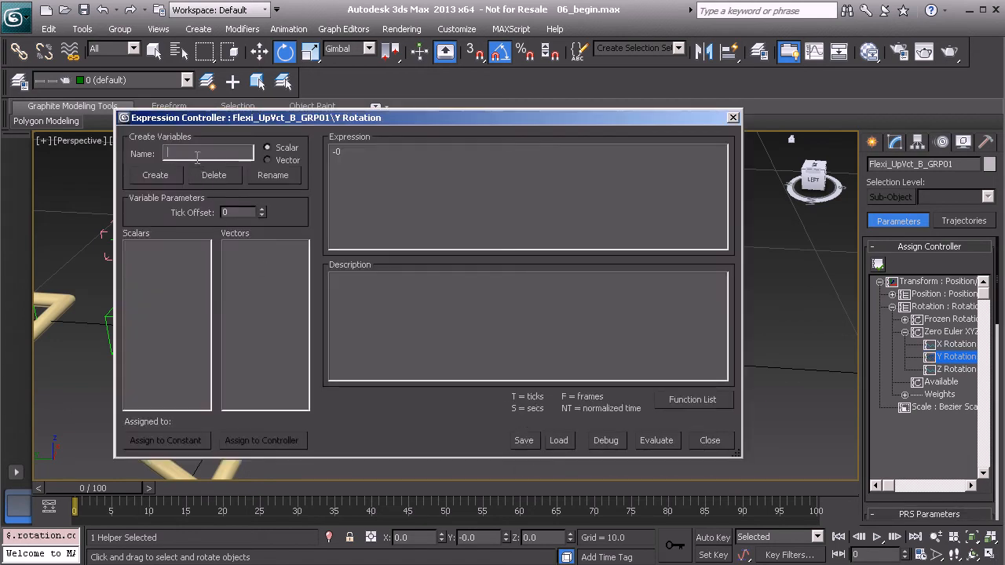
{"action": "type", "text": "start_twist"}
{"action": "left_click", "coordinate": [159, 179]}
{"action": "left_click_drag", "start_coordinate": [186, 153], "coordinate": [157, 153]}
{"action": "type", "text": "mid"}
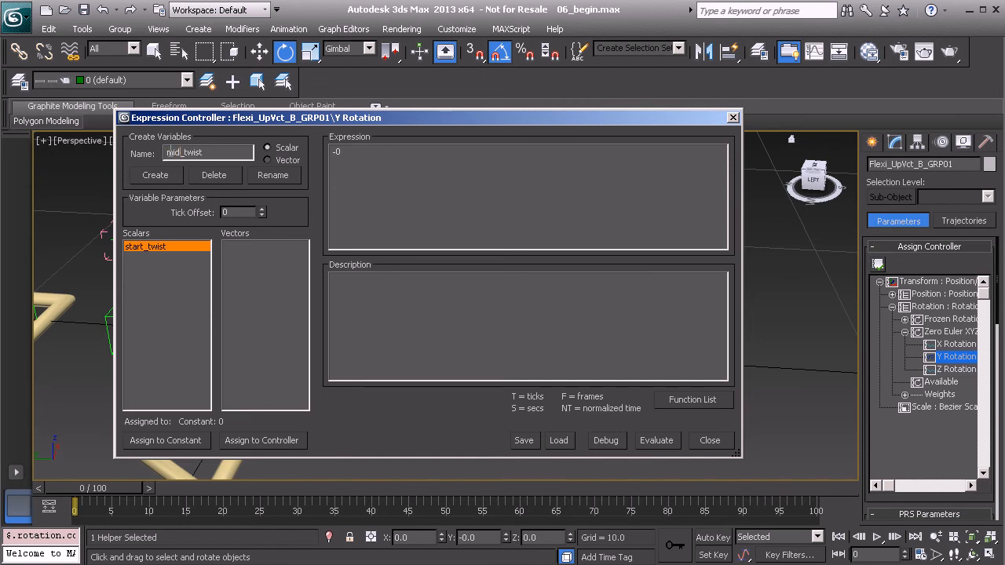
{"action": "left_click", "coordinate": [145, 177]}
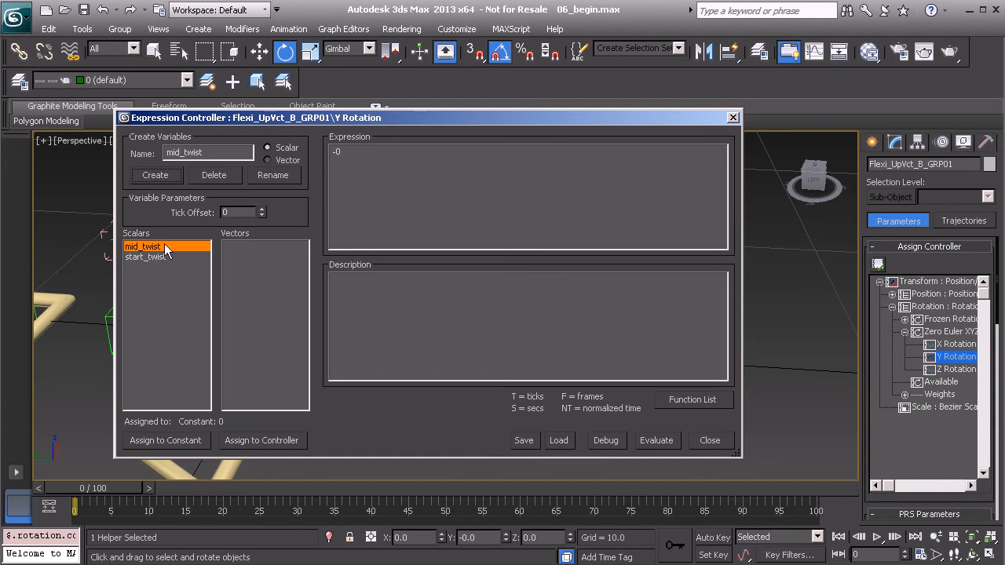
- Assign the mid_twist variable to the Zero Euler XYZ Y Rotation (Float Expression) track of Flexi_UpVct_C_GRP01
{"action": "left_click_drag", "start_coordinate": [284, 126], "coordinate": [395, 88]}
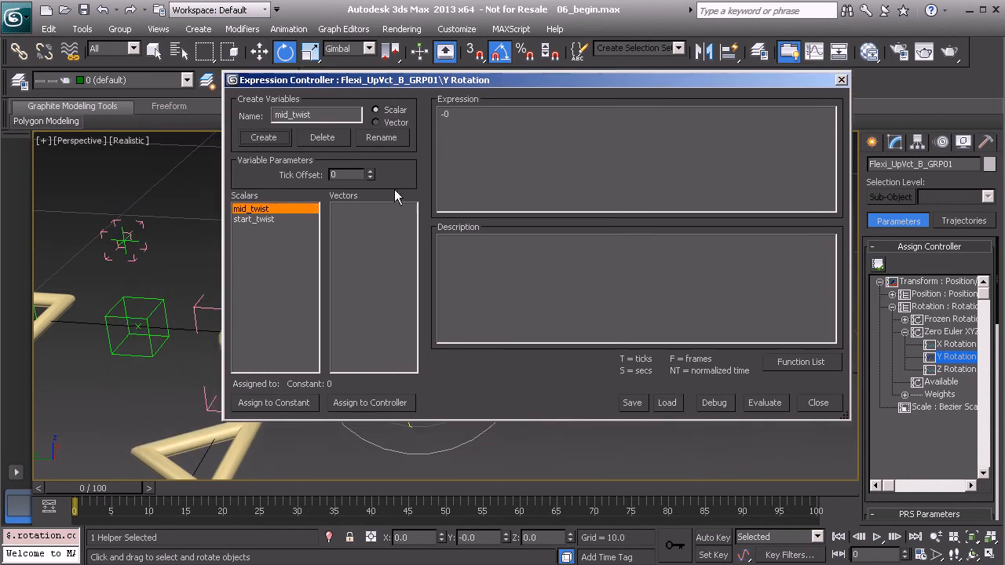
{"action": "left_click", "coordinate": [361, 403]}
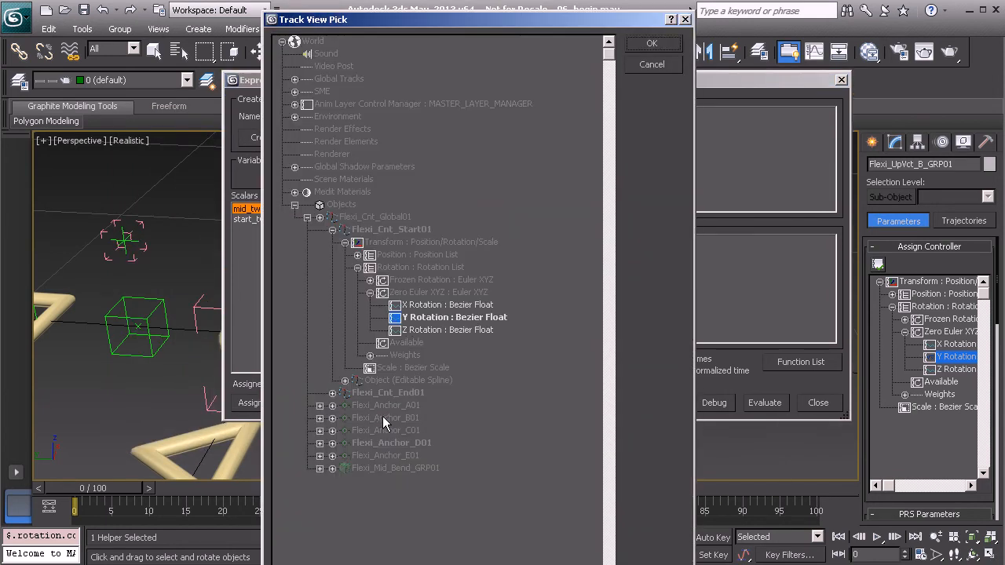
{"action": "scroll", "coordinate": [381, 416], "scroll_direction": "down", "scroll_amount": 2}
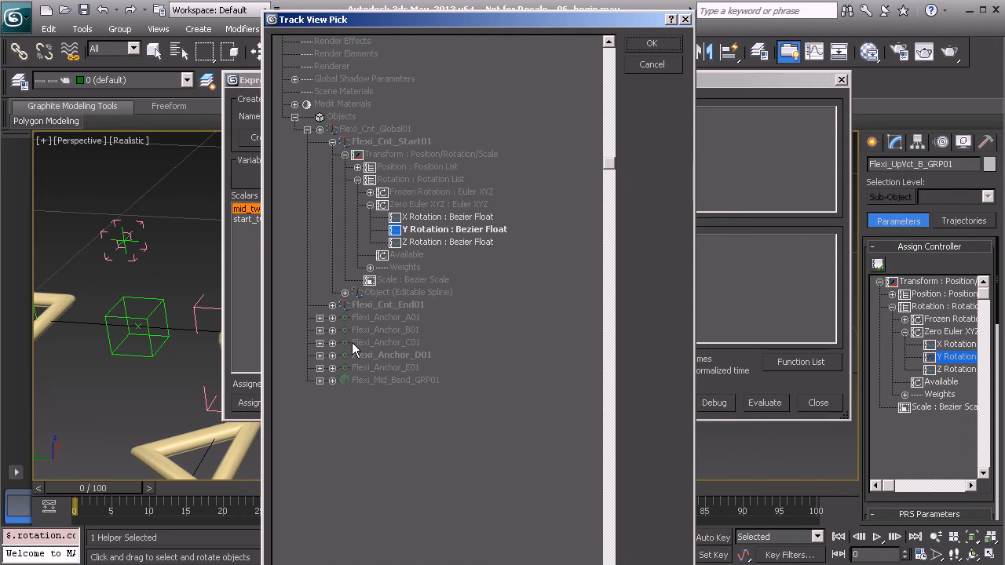
{"action": "left_click", "coordinate": [320, 343]}
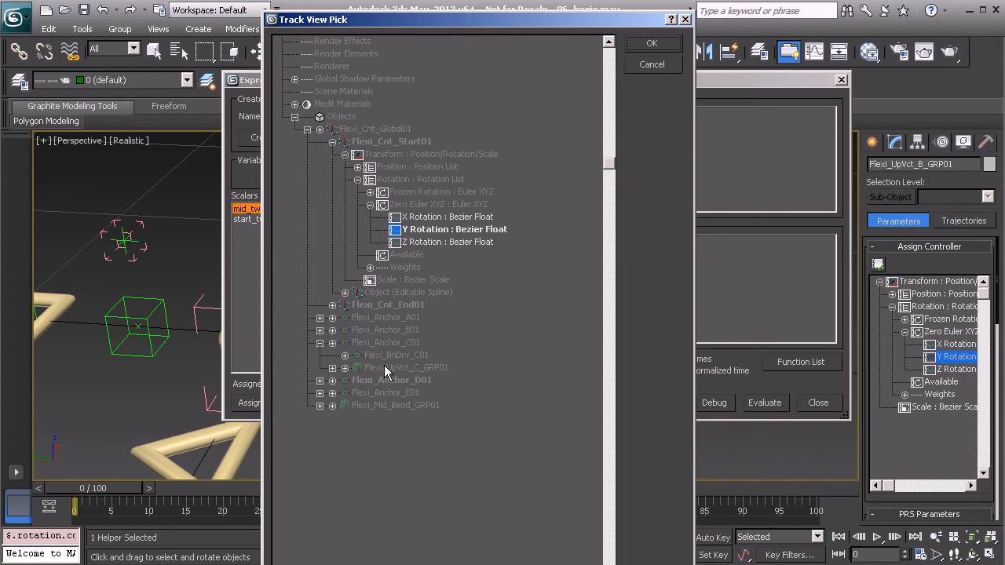
{"action": "left_click", "coordinate": [344, 369]}
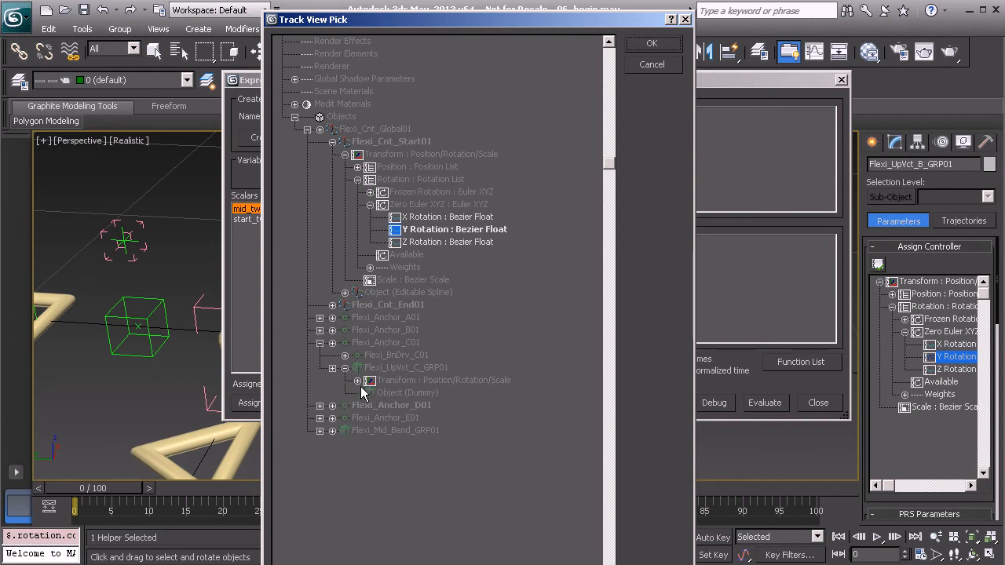
{"action": "left_click", "coordinate": [357, 380]}
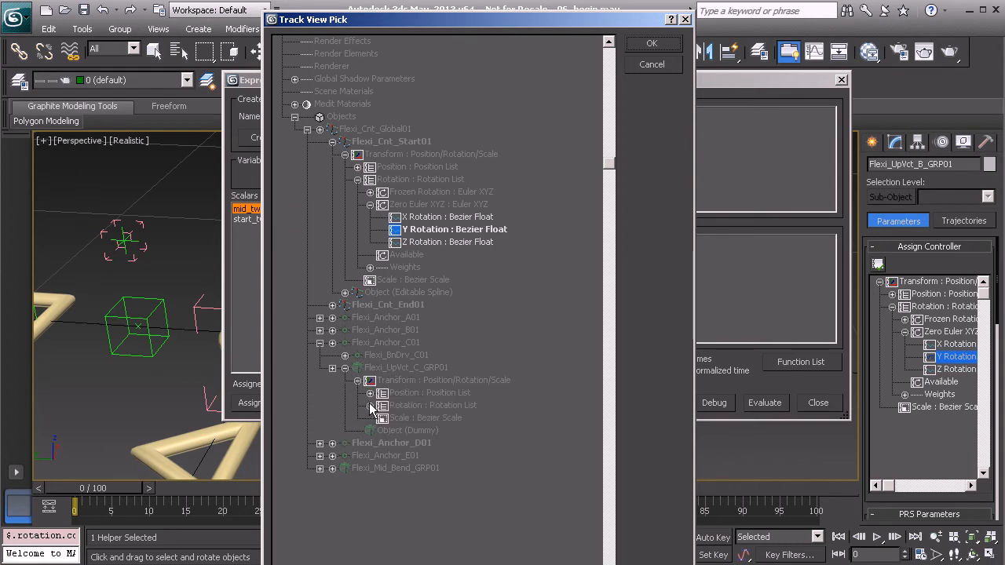
{"action": "left_click", "coordinate": [370, 405]}
{"action": "left_click", "coordinate": [383, 431]}
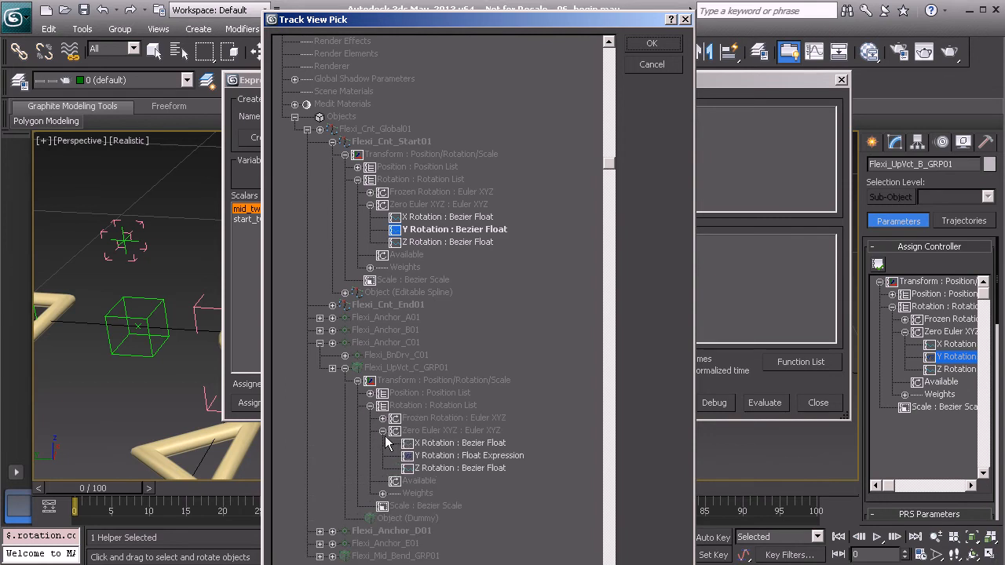
{"action": "left_click", "coordinate": [434, 457]}
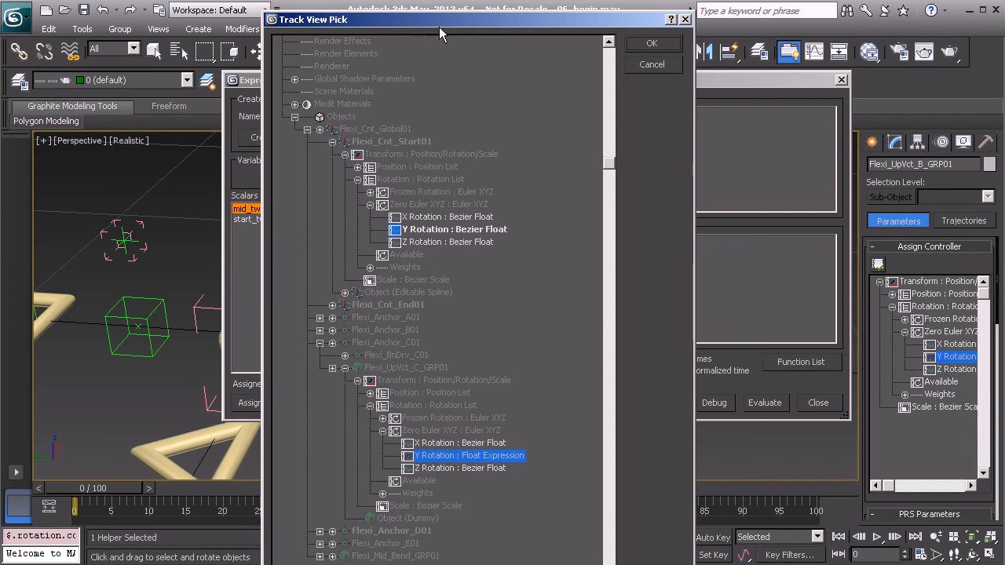
{"action": "left_click_drag", "start_coordinate": [437, 29], "coordinate": [417, 16]}
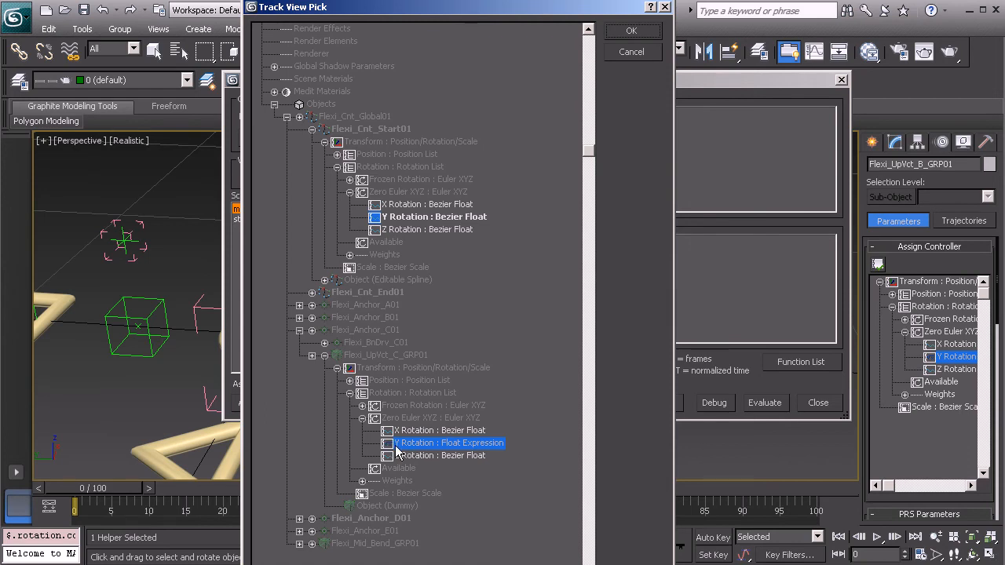
{"action": "left_click", "coordinate": [637, 30]}
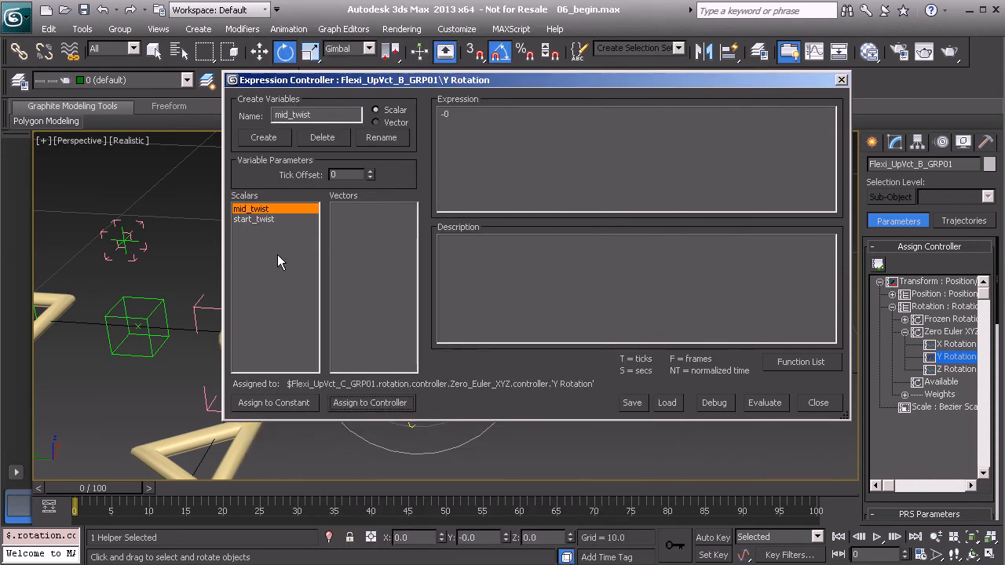
- Assign the start_twist variable to the Zero Euler XYZ Y Rotation track of Flexi_Cnt_Start01
{"action": "left_click", "coordinate": [257, 221]}
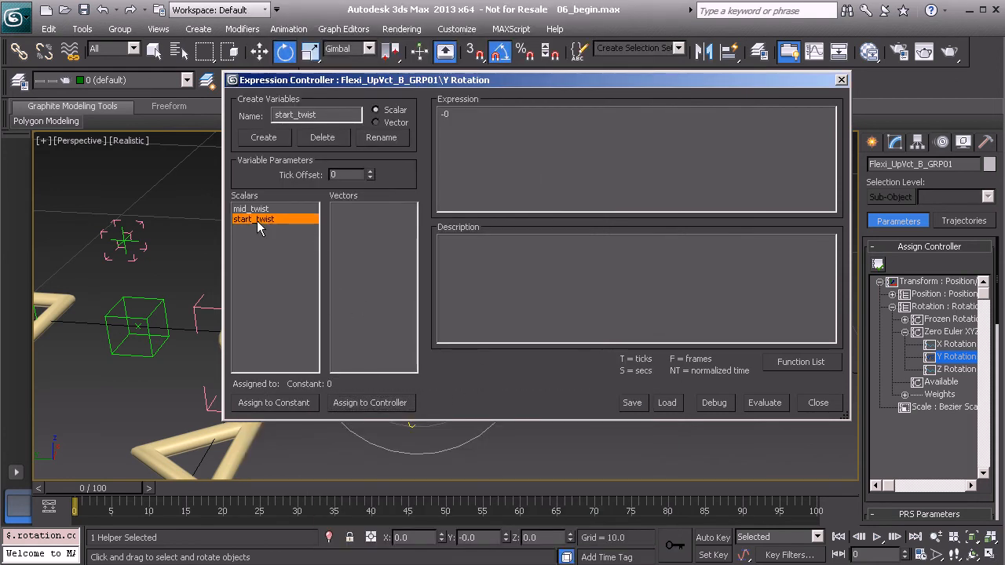
{"action": "left_click", "coordinate": [351, 404]}
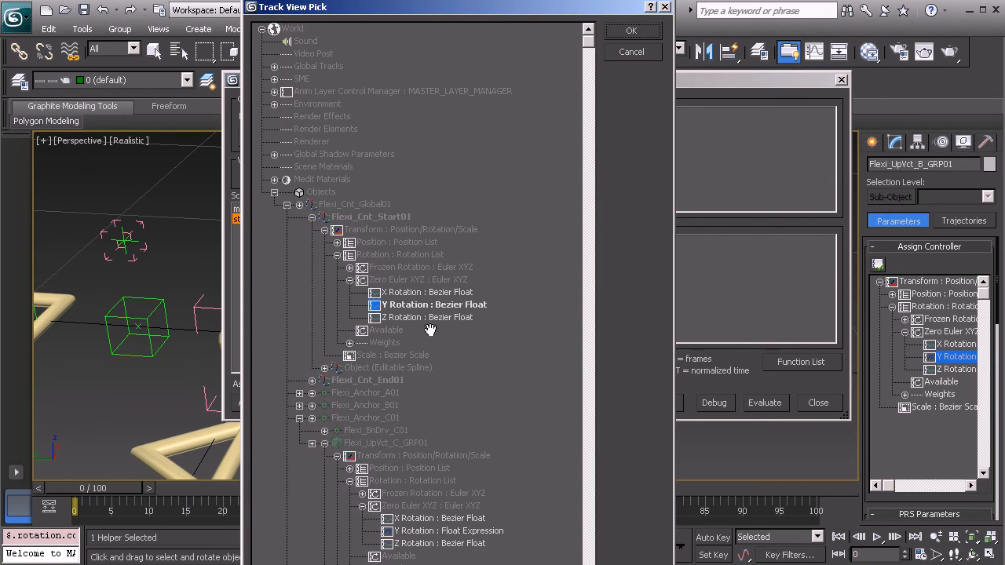
{"action": "left_click", "coordinate": [402, 306]}
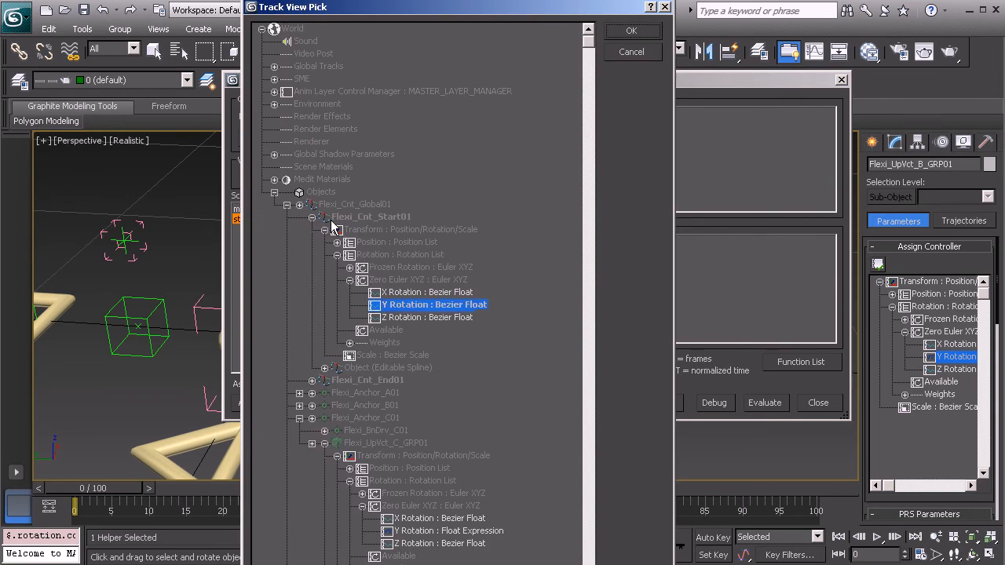
{"action": "left_click", "coordinate": [633, 34]}
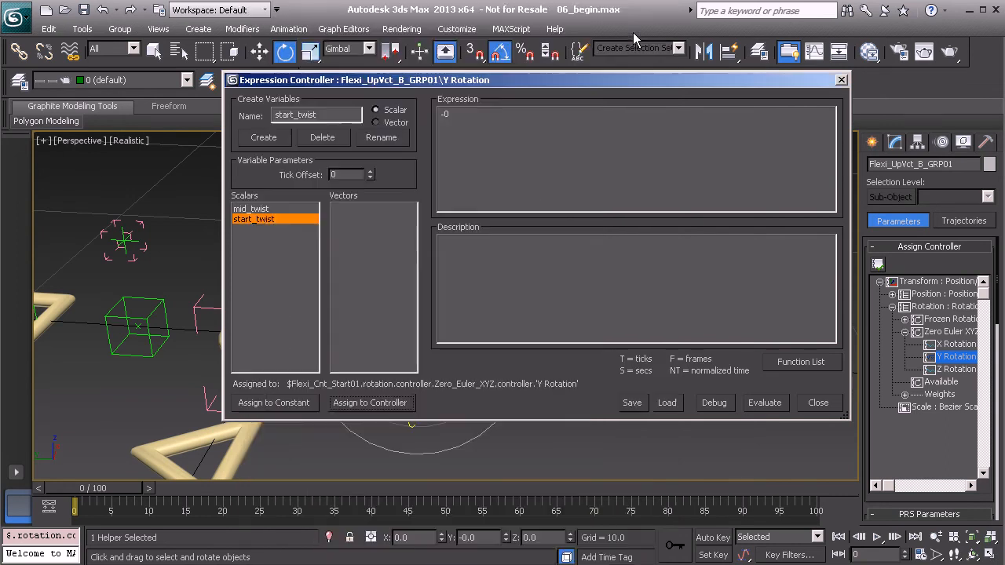
- Set the Flexi_UpVct_B_GRP01 Y Rotation expression to (start_twist + mid_twist) / 2, evaluate it and close the expression controller
{"action": "left_click", "coordinate": [463, 117]}
{"action": "type", "text": "() / 2"}
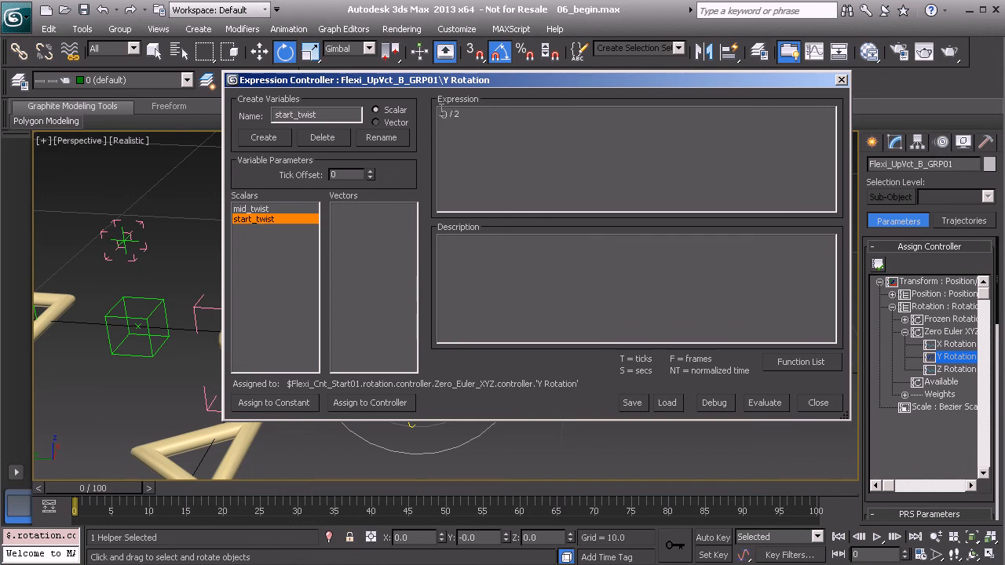
{"action": "type", "text": "start_twist + mid_twist"}
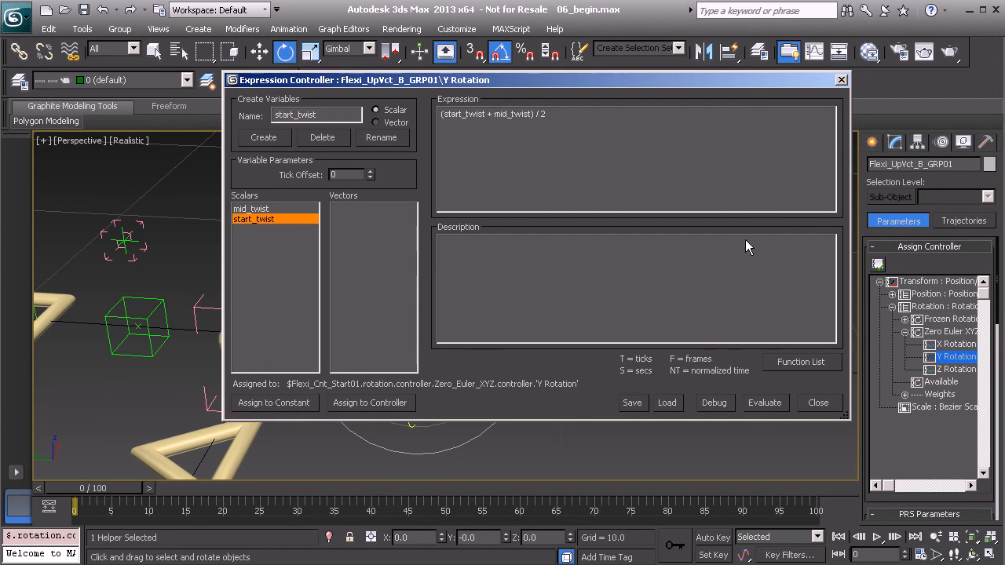
{"action": "left_click", "coordinate": [761, 403]}
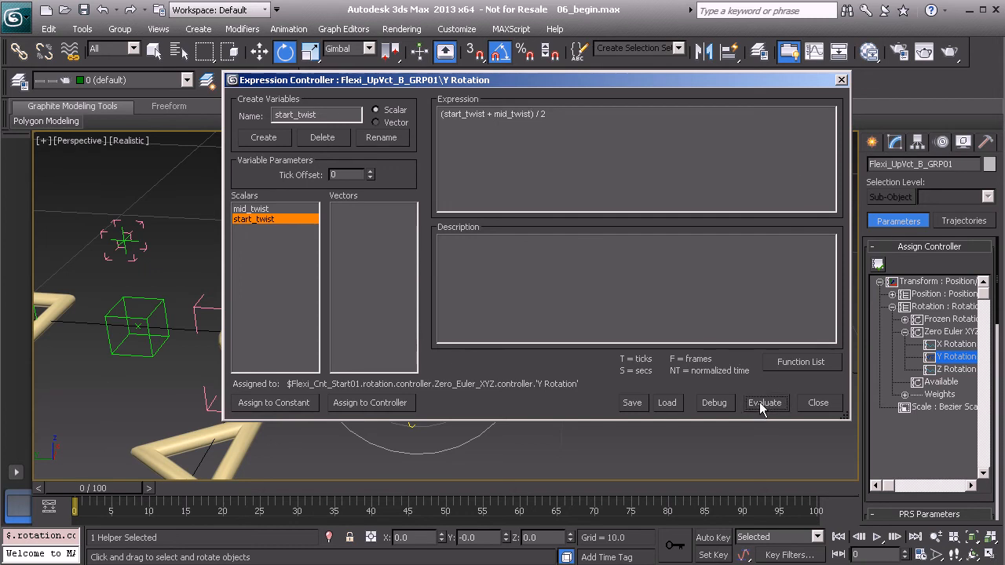
{"action": "left_click", "coordinate": [841, 80]}
- Test the twist on the helpers by rotating the start control and Flexi_Cnt_End01, undoing the test rotation
{"action": "middle_click_drag", "start_coordinate": [775, 168], "coordinate": [610, 303], "text": "alt"}
{"action": "left_click", "coordinate": [601, 387]}
{"action": "middle_click_drag", "start_coordinate": [602, 387], "coordinate": [550, 312]}
{"action": "scroll", "coordinate": [548, 312], "scroll_direction": "down", "scroll_amount": 4}
{"action": "left_click_drag", "start_coordinate": [483, 261], "coordinate": [382, 367]}
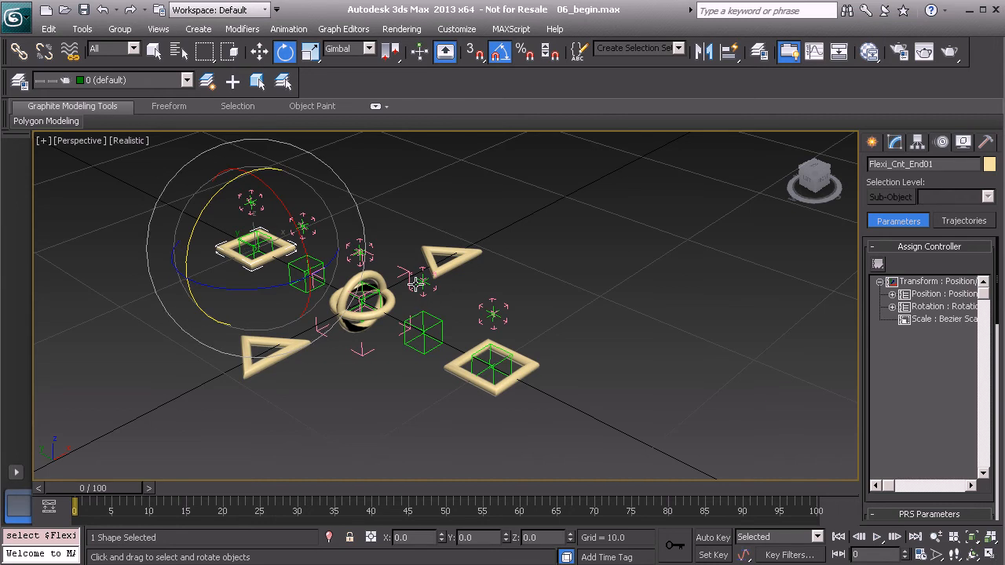
{"action": "left_click_drag", "start_coordinate": [222, 191], "coordinate": [328, 94]}
{"action": "key", "text": "ctrl+z"}
- Assign a Float Expression controller to the Zero Euler XYZ Y Rotation track of the helper Flexi_UpVct_D_GRP01
{"action": "middle_click_drag", "start_coordinate": [317, 290], "coordinate": [361, 348], "text": "alt"}
{"action": "scroll", "coordinate": [324, 308], "scroll_direction": "up", "scroll_amount": 4}
{"action": "middle_click_drag", "start_coordinate": [324, 309], "coordinate": [346, 275], "text": "alt"}
{"action": "left_click", "coordinate": [359, 230]}
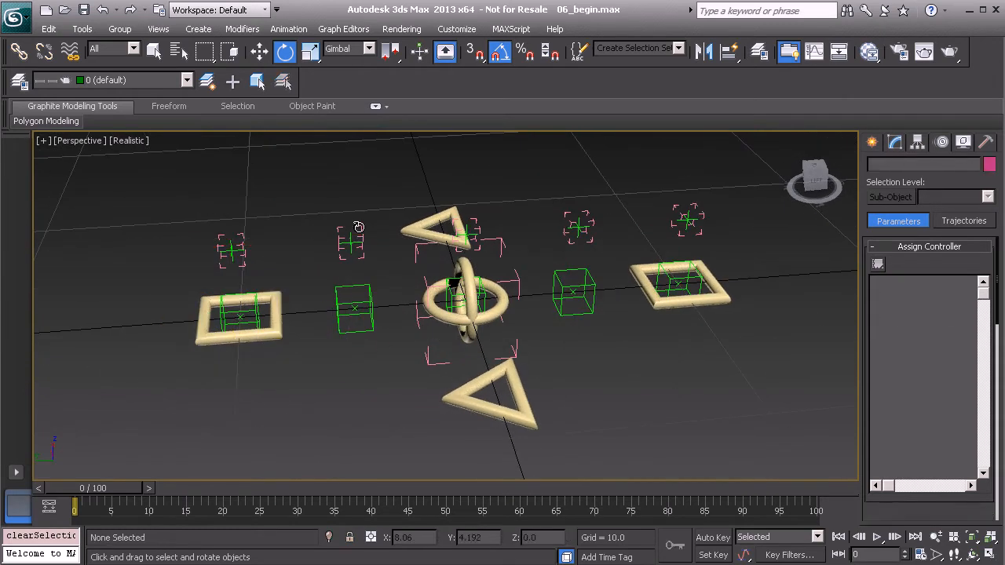
{"action": "left_click", "coordinate": [360, 233]}
{"action": "left_click", "coordinate": [891, 306]}
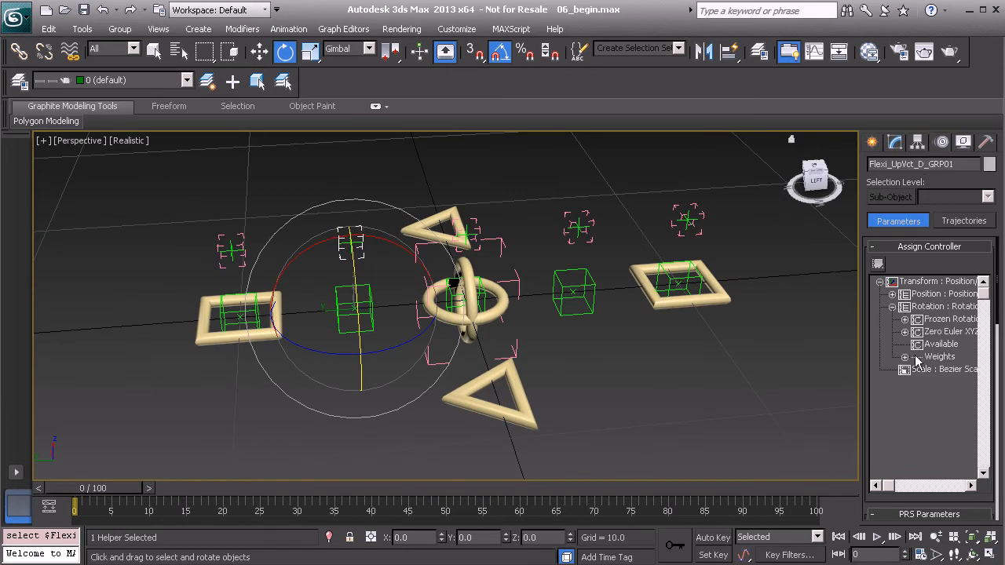
{"action": "left_click", "coordinate": [904, 331]}
{"action": "left_click", "coordinate": [946, 357]}
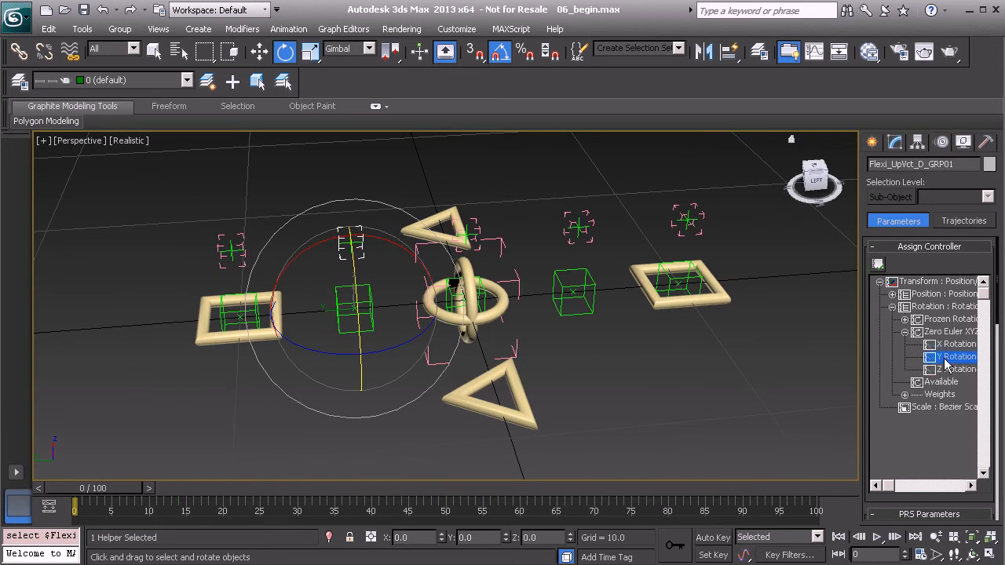
{"action": "left_click", "coordinate": [878, 263]}
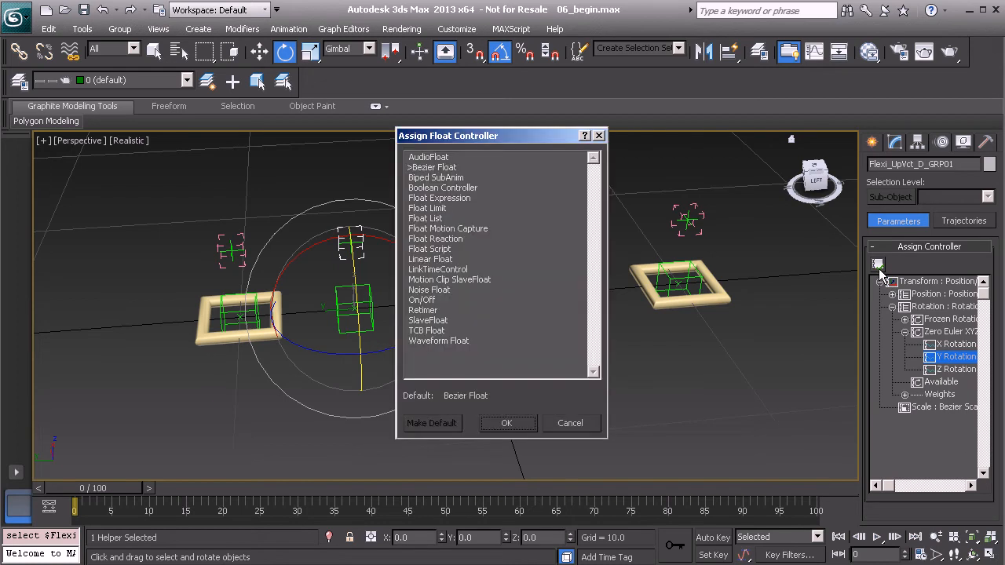
{"action": "left_click", "coordinate": [471, 198]}
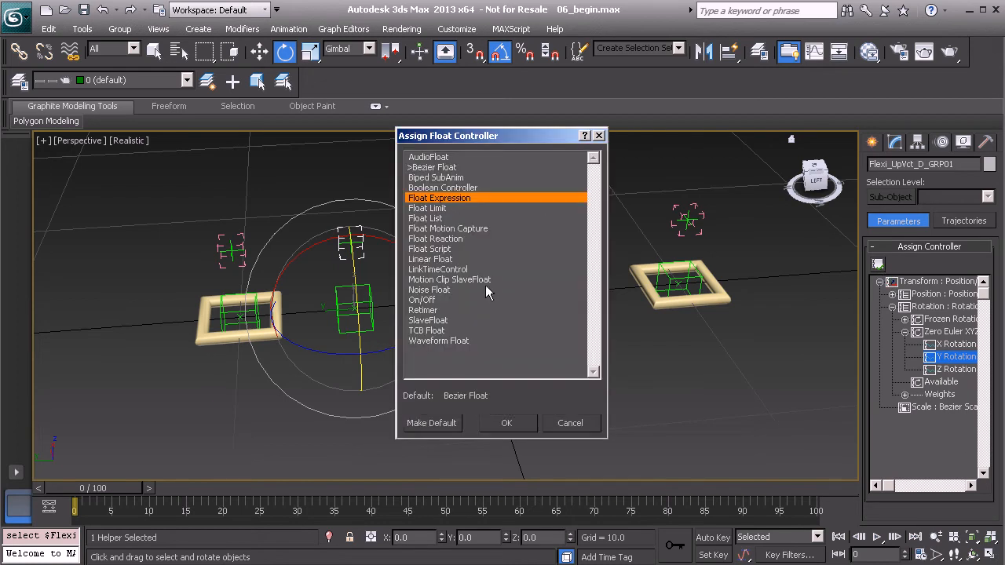
{"action": "left_click", "coordinate": [508, 420]}
- Create the scalar variables end_twist and mid_twist in the Y Rotation expression controller of Flexi_UpVct_D_GRP01
{"action": "left_click", "coordinate": [299, 117]}
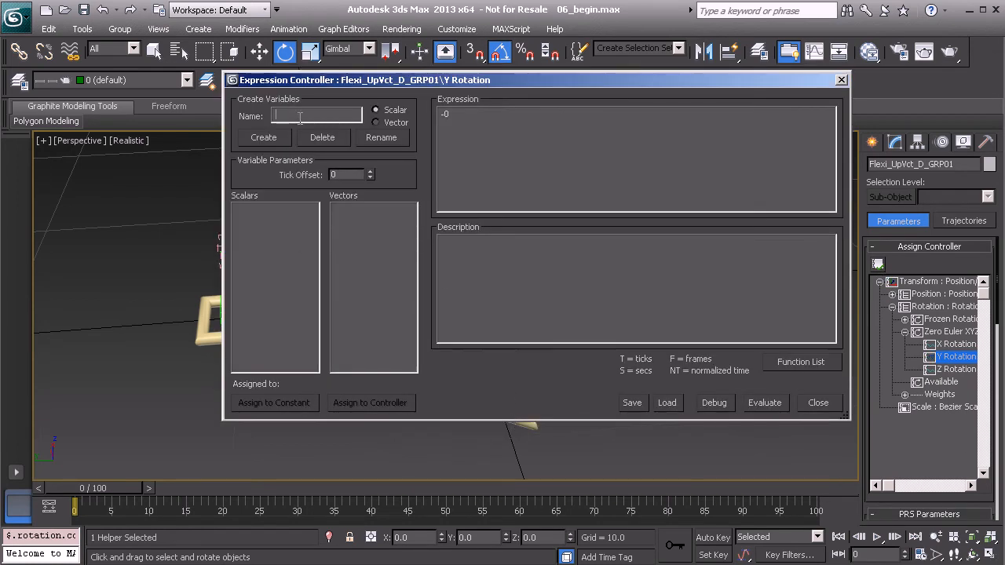
{"action": "type", "text": "end_twist"}
{"action": "left_click", "coordinate": [262, 140]}
{"action": "left_click_drag", "start_coordinate": [292, 115], "coordinate": [261, 116]}
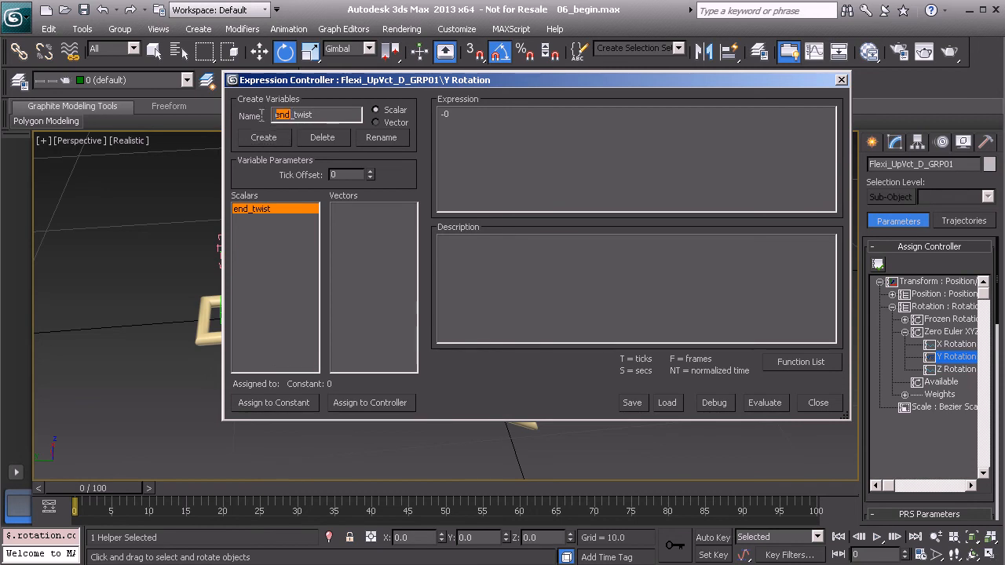
{"action": "type", "text": "mid_twis"}
{"action": "left_click", "coordinate": [262, 143]}
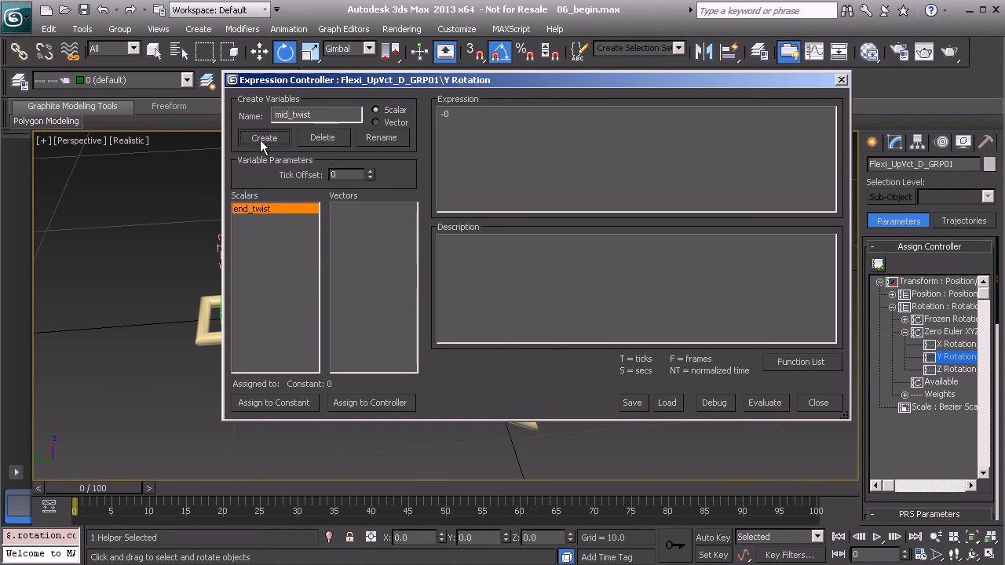
- Assign mid_twist in the Flexi_UpVct_D_GRP01 expression to the Zero Euler XYZ Y Rotation track of Flexi_UpVct_C_GRP01
{"action": "left_click", "coordinate": [376, 406]}
{"action": "scroll", "coordinate": [385, 354], "scroll_direction": "down", "scroll_amount": 4}
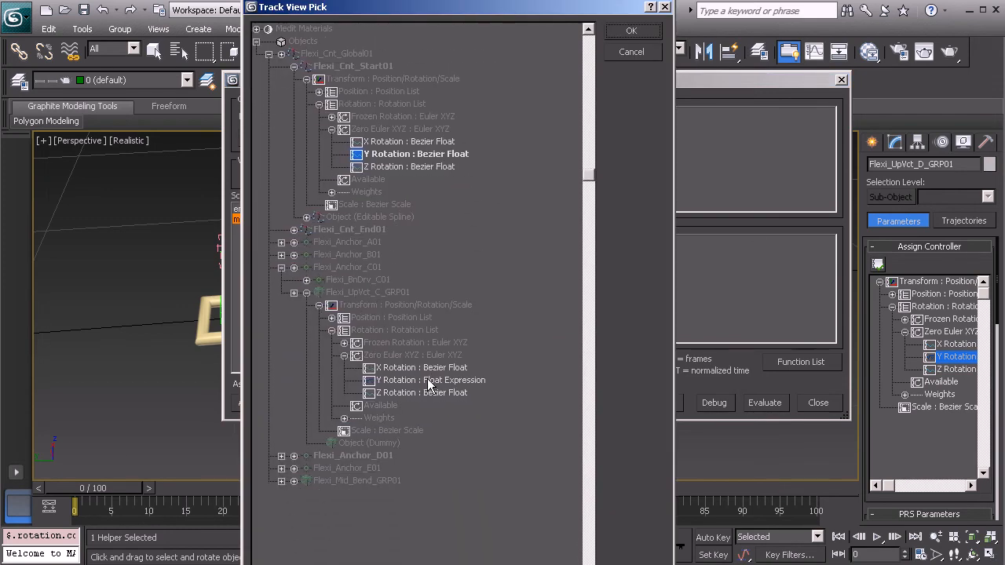
{"action": "left_click", "coordinate": [390, 381]}
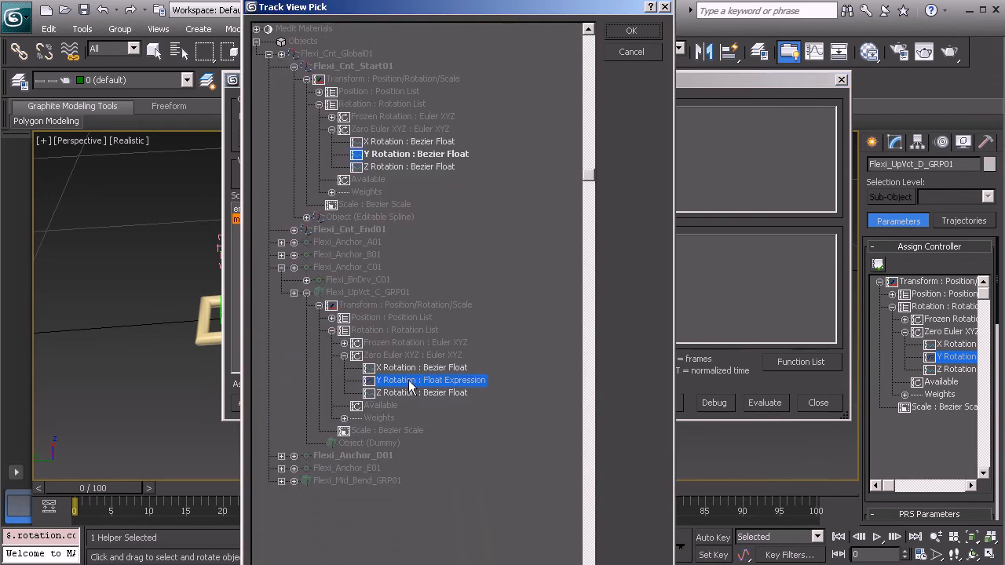
{"action": "left_click", "coordinate": [639, 33]}
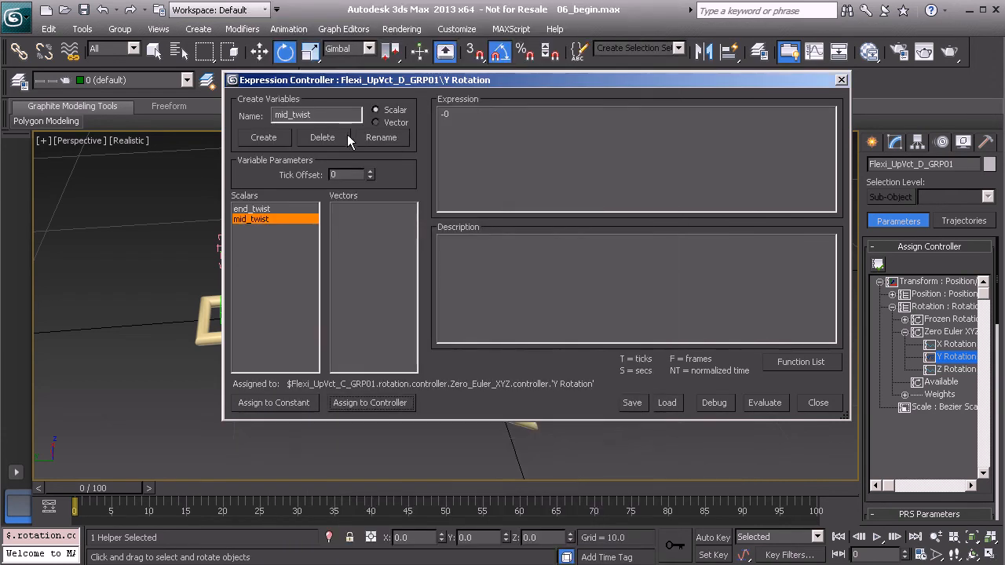
- Assign the end_twist variable to the Zero Euler XYZ Y Rotation track of Flexi_Cnt_End01
{"action": "left_click", "coordinate": [253, 210]}
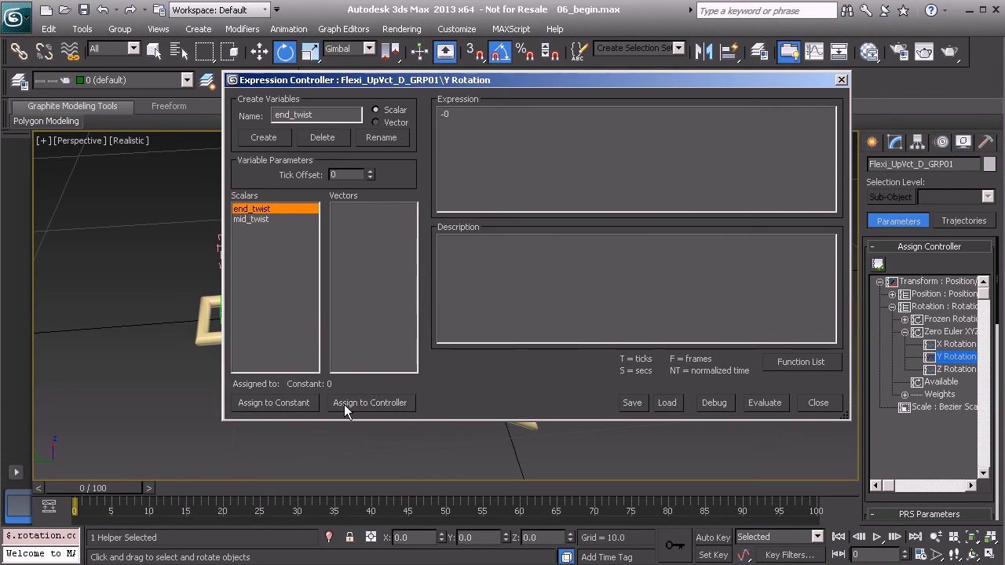
{"action": "left_click", "coordinate": [388, 403]}
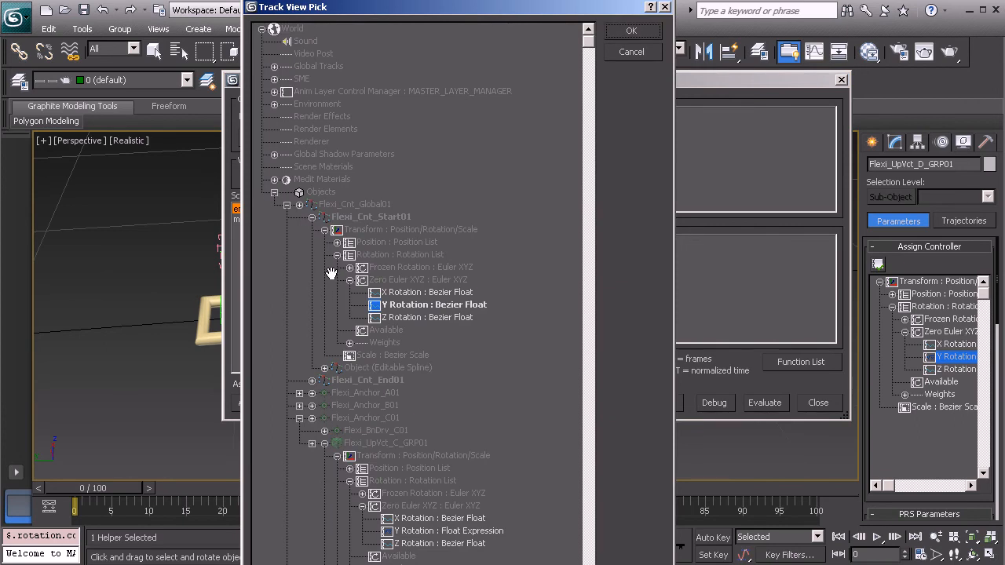
{"action": "left_click", "coordinate": [311, 381]}
{"action": "scroll", "coordinate": [408, 380], "scroll_direction": "down", "scroll_amount": 3}
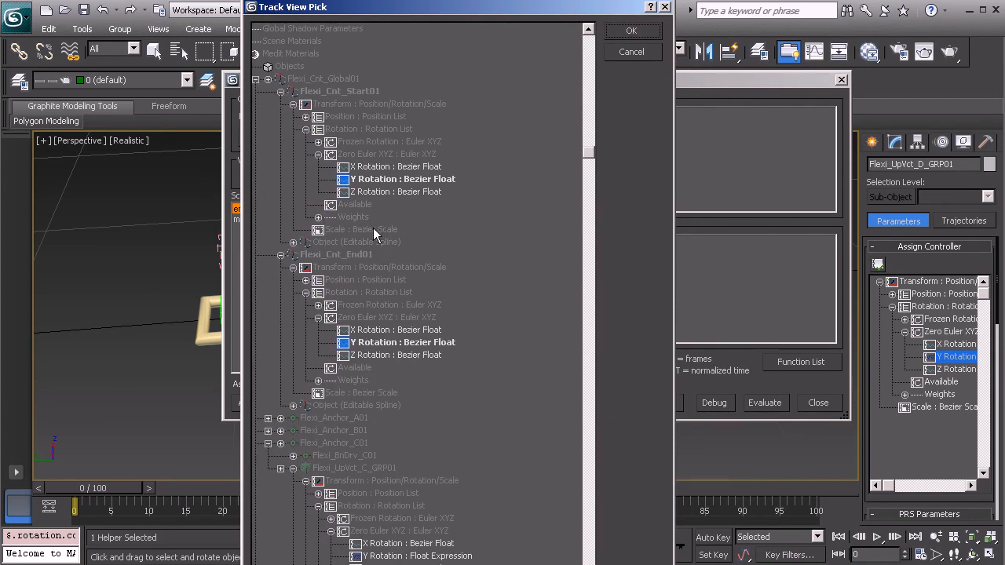
{"action": "left_click", "coordinate": [365, 345]}
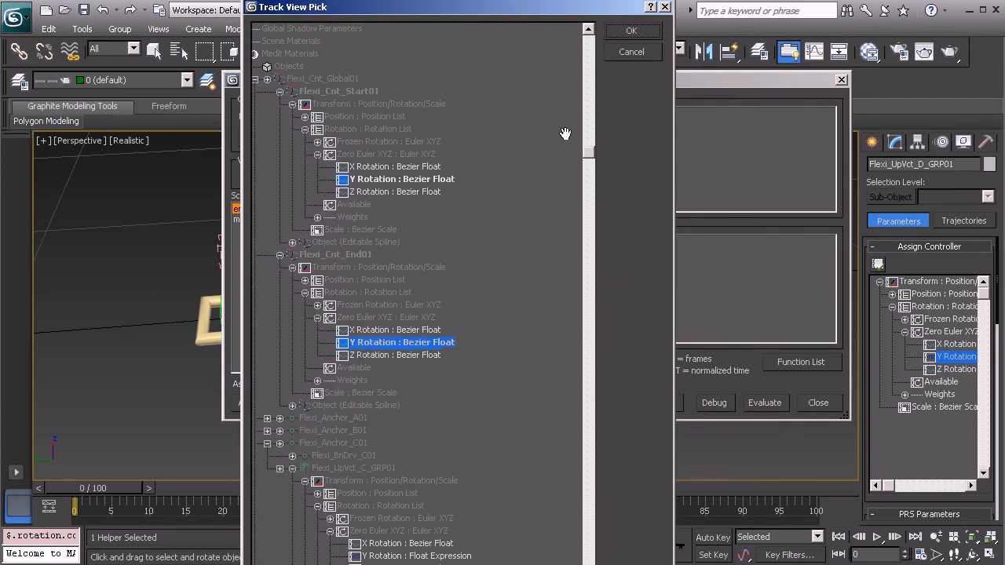
{"action": "left_click", "coordinate": [636, 34]}
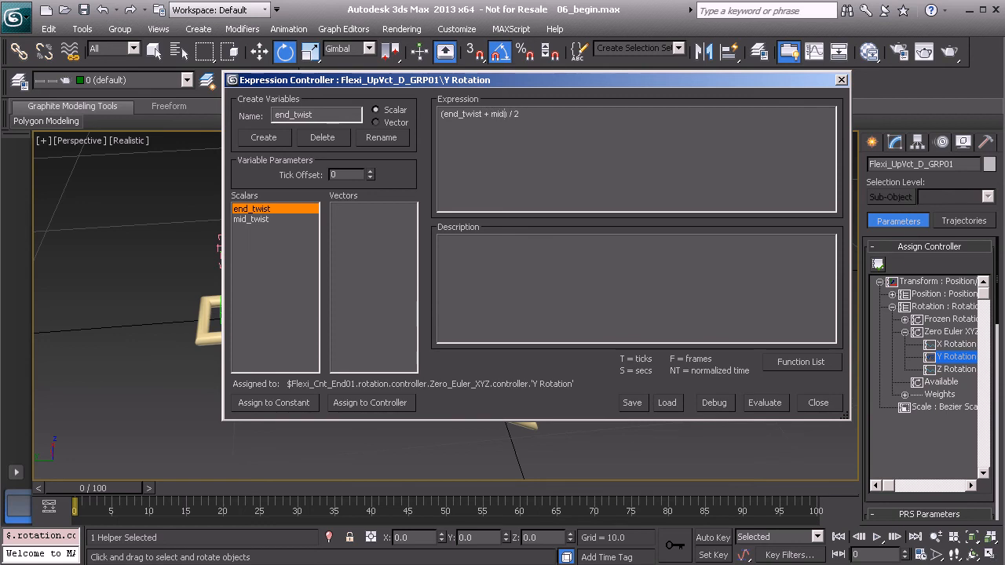
- Set the Flexi_UpVct_D_GRP01 Y Rotation expression to (end_twist + mid_twist) / 2 and evaluate it
{"action": "type", "text": "wist"}
{"action": "left_click", "coordinate": [765, 403]}
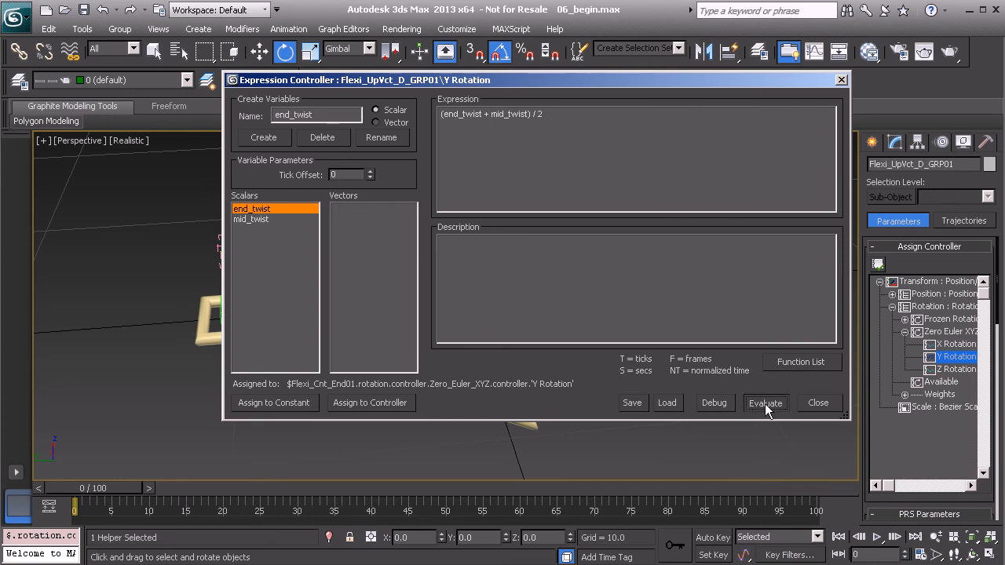
- Close the Flexi_UpVct_D_GRP01 expression controller, try rotating the end control Flexi_Cnt_End01, and undo the rotation
{"action": "left_click", "coordinate": [843, 81]}
{"action": "middle_click_drag", "start_coordinate": [328, 339], "coordinate": [362, 339], "text": "alt"}
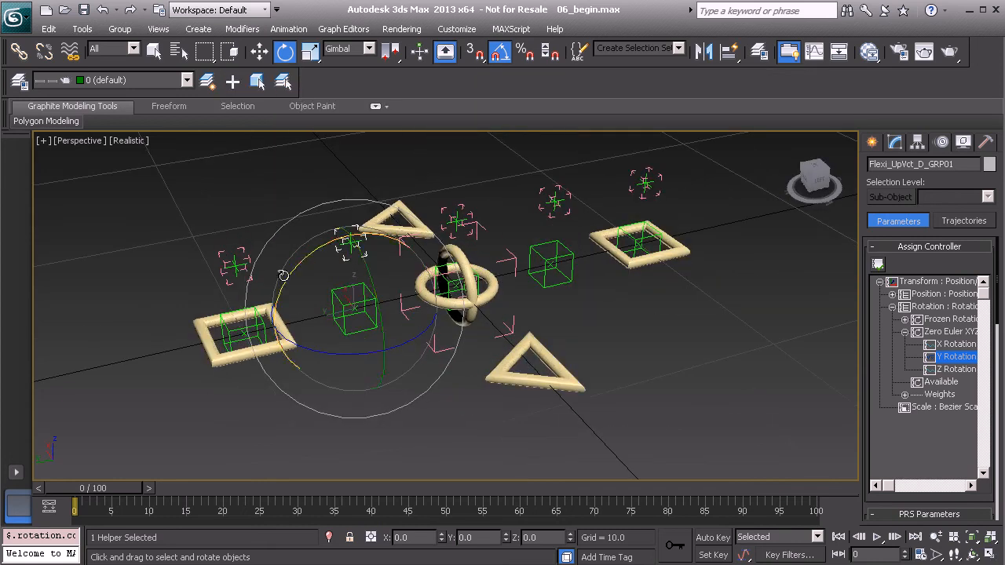
{"action": "left_click", "coordinate": [409, 207]}
{"action": "left_click", "coordinate": [234, 361]}
{"action": "middle_click_drag", "start_coordinate": [234, 360], "coordinate": [285, 312], "text": "alt"}
{"action": "left_click_drag", "start_coordinate": [296, 282], "coordinate": [684, 498]}
{"action": "key", "text": "ctrl+z"}
- Test the rig's twist by rotating Flexi_Cnt_Start01 400 degrees about its Y axis
{"action": "middle_click_drag", "start_coordinate": [595, 271], "coordinate": [347, 316], "text": "alt"}
{"action": "left_click", "coordinate": [398, 376]}
{"action": "left_click_drag", "start_coordinate": [375, 308], "coordinate": [774, 327]}
{"action": "middle_click_drag", "start_coordinate": [414, 241], "coordinate": [458, 289], "text": "alt"}
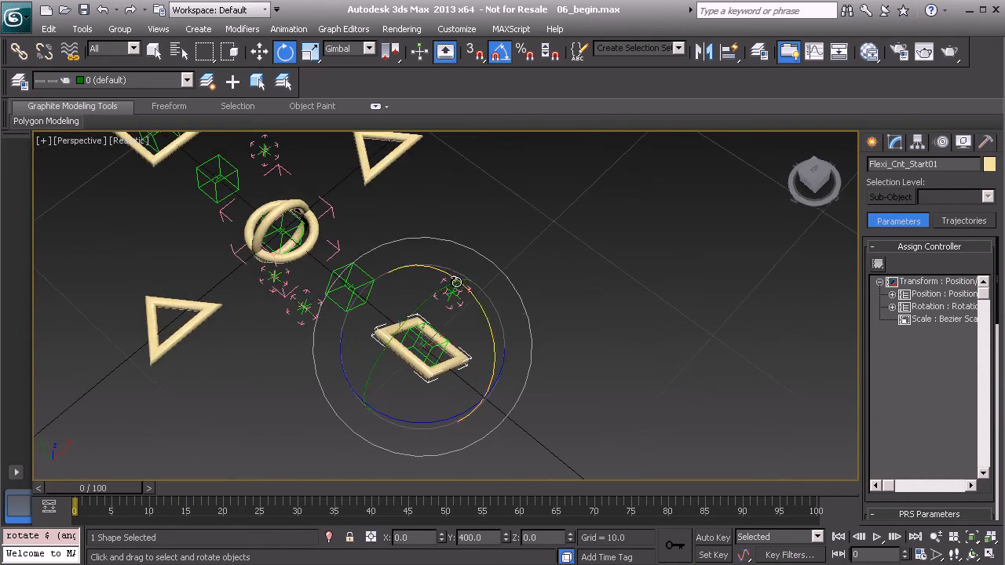
- Test the bend by moving Flexi_Mid_Bend01 to about 5.9 in X and 5.5 in Z
{"action": "left_click", "coordinate": [314, 240]}
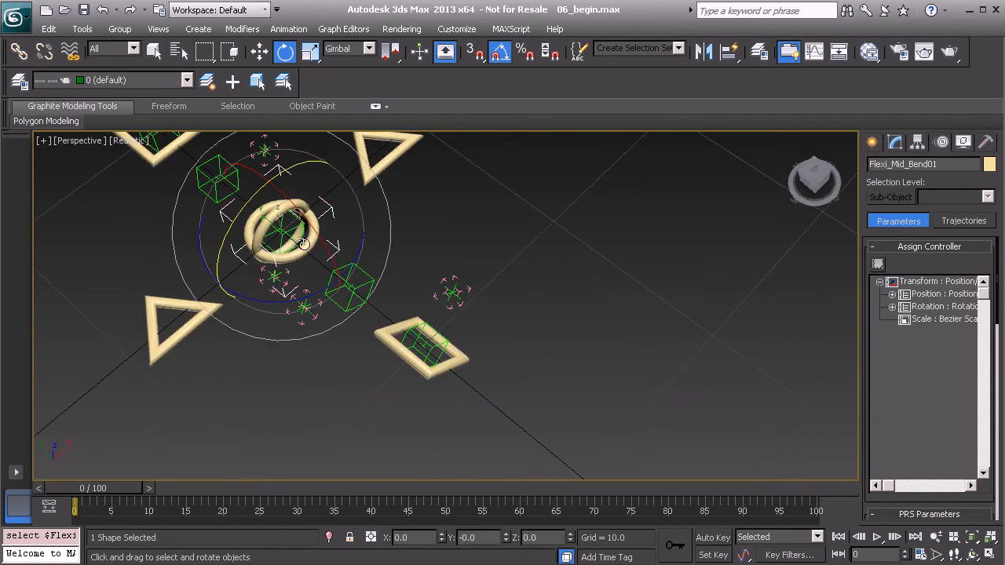
{"action": "mouse_move", "coordinate": [359, 270]}
{"action": "middle_mouse_down", "text": "alt"}
{"action": "mouse_move", "coordinate": [322, 218]}
{"action": "mouse_move", "coordinate": [367, 265]}
{"action": "middle_mouse_up", "text": "alt"}
{"action": "key", "text": "w"}
{"action": "left_click_drag", "start_coordinate": [368, 266], "coordinate": [452, 175]}
{"action": "middle_click_drag", "start_coordinate": [440, 189], "coordinate": [485, 263], "text": "alt"}
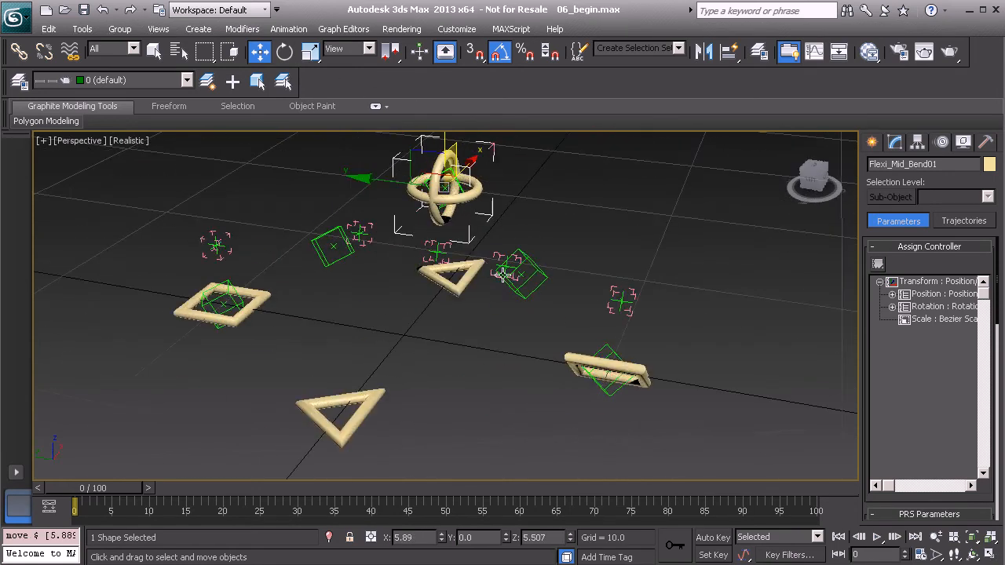
- Reset Flexi_Mid_Bend01 with Transform To Zero and return both square end controls to their zero pose
{"action": "right_click", "coordinate": [559, 193]}
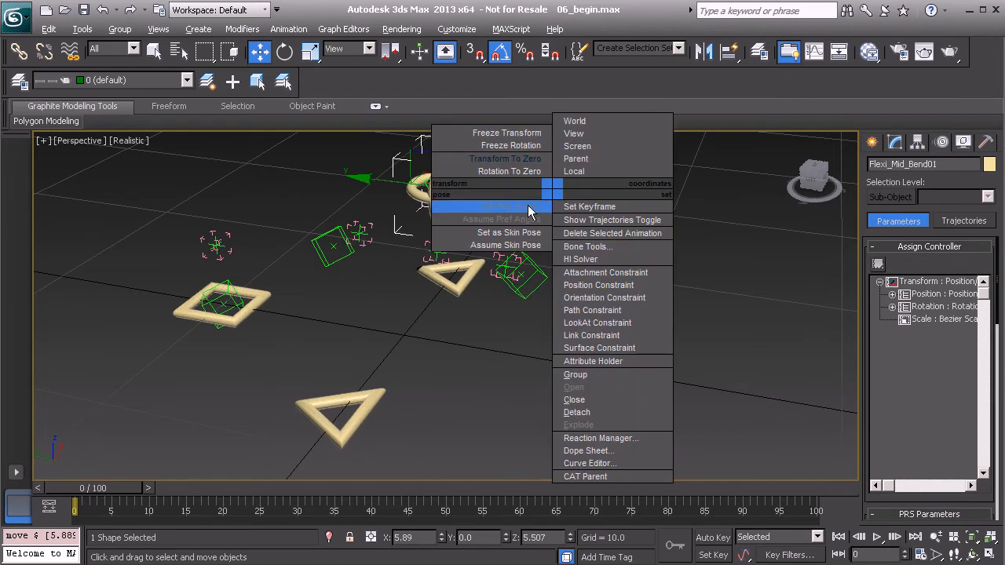
{"action": "left_click", "coordinate": [503, 164]}
{"action": "left_click", "coordinate": [638, 378]}
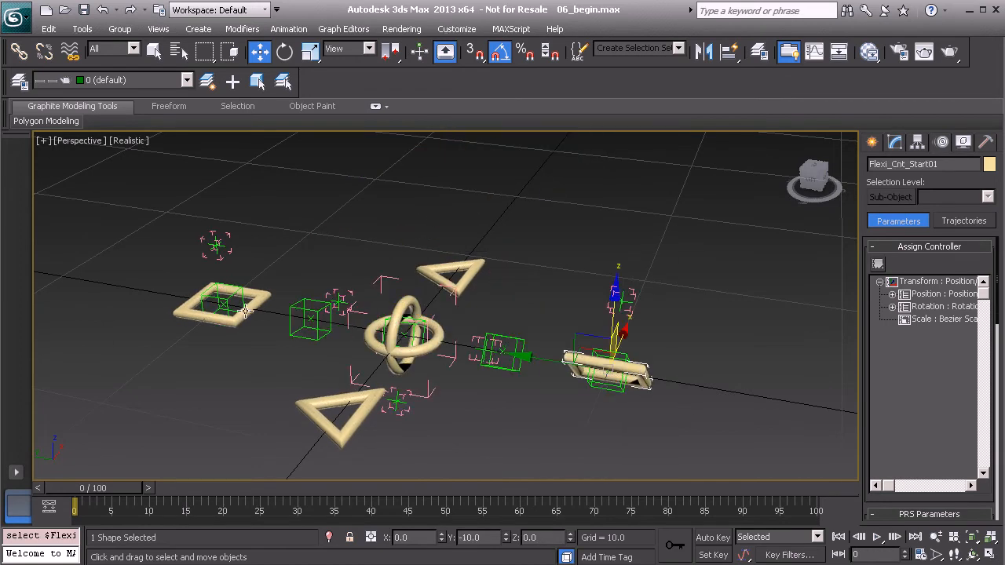
{"action": "left_click", "coordinate": [188, 314], "text": "ctrl"}
{"action": "right_click", "coordinate": [280, 205]}
{"action": "left_click", "coordinate": [259, 190]}
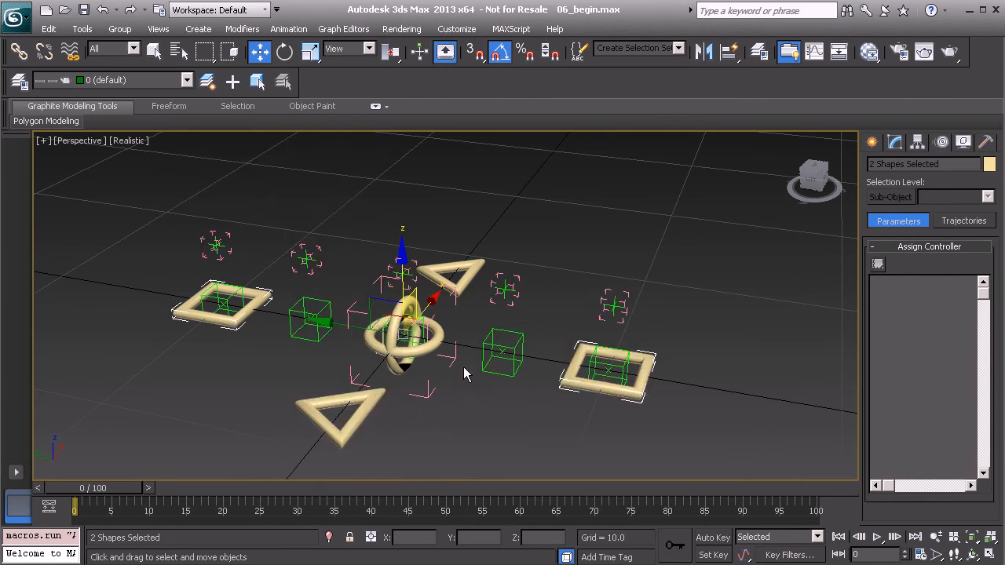
- Try rotating Flexi_Cnt_Start01 about its Y, X and Z axes, undoing each rotation
{"action": "middle_click_drag", "start_coordinate": [472, 384], "coordinate": [448, 327]}
{"action": "middle_click_drag", "start_coordinate": [569, 324], "coordinate": [604, 362], "text": "alt"}
{"action": "left_click", "coordinate": [610, 345]}
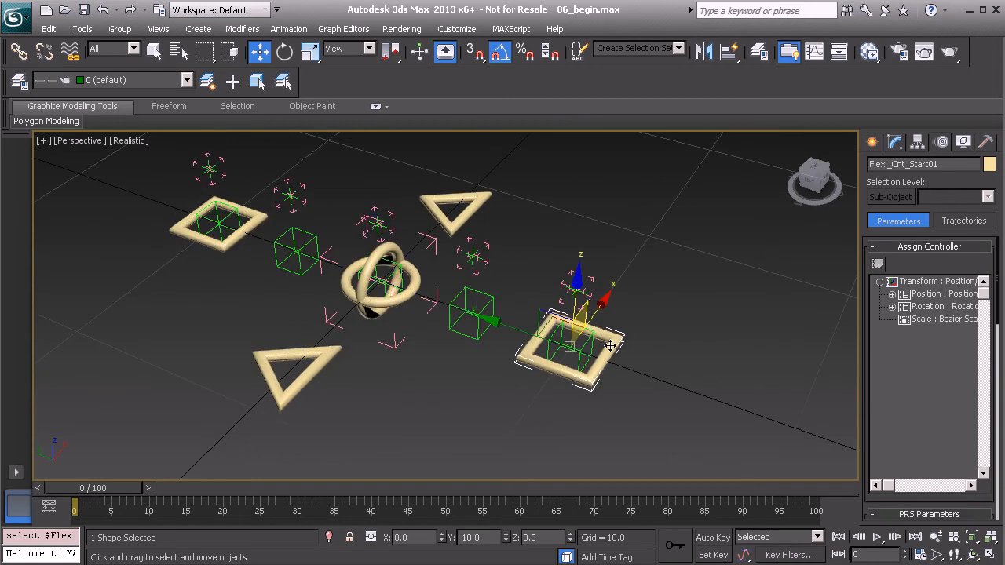
{"action": "key", "text": "e"}
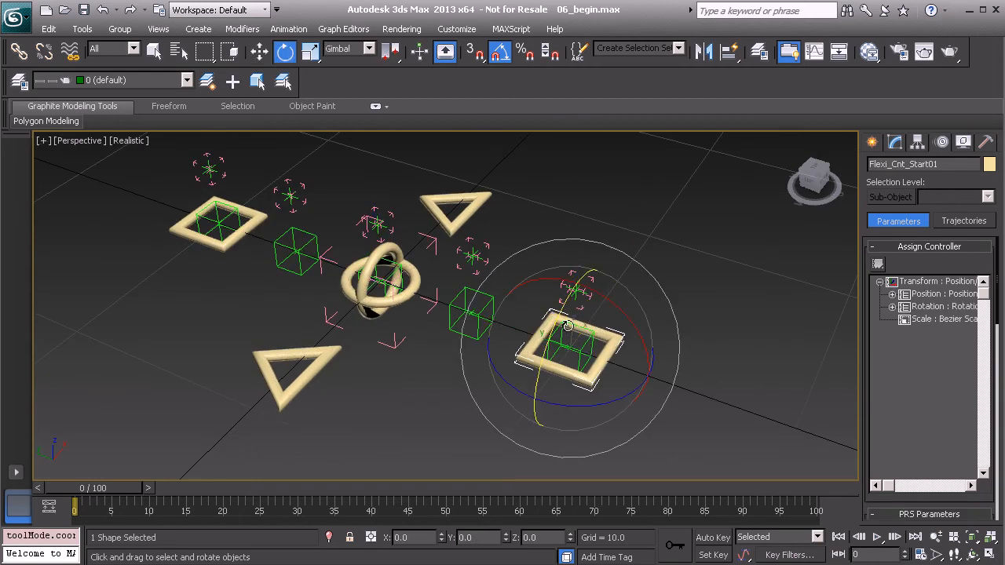
{"action": "left_click_drag", "start_coordinate": [560, 309], "coordinate": [555, 259]}
{"action": "key", "text": "ctrl+z"}
{"action": "left_click_drag", "start_coordinate": [621, 306], "coordinate": [623, 306]}
{"action": "key", "text": "ctrl+z"}
{"action": "mouse_move", "coordinate": [617, 400]}
{"action": "left_mouse_down"}
{"action": "mouse_move", "coordinate": [568, 405]}
{"action": "mouse_move", "coordinate": [600, 392]}
{"action": "left_mouse_up"}
{"action": "key", "text": "ctrl+z"}
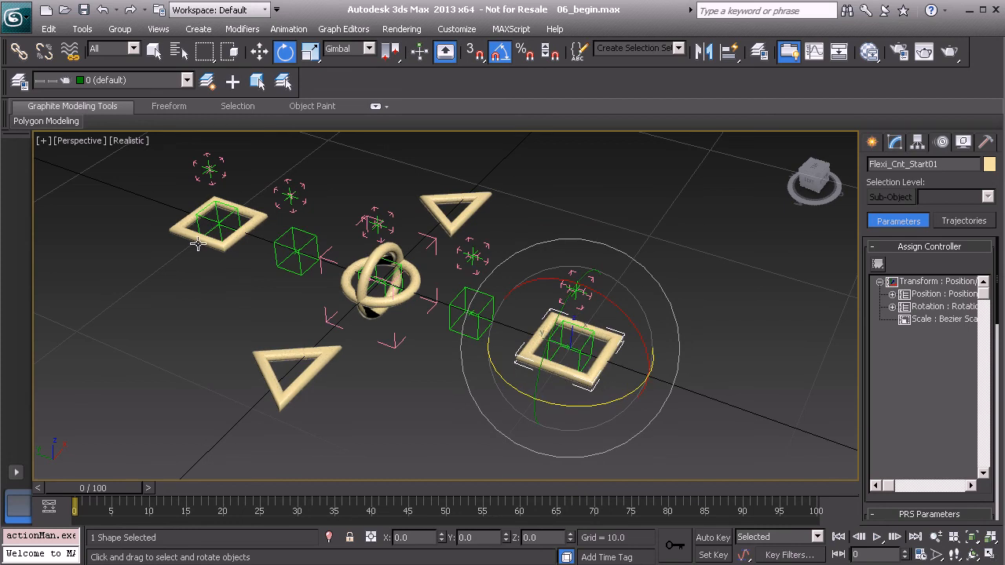
- Lock the X and Z rotation and the X, Y and Z scale of Flexi_Cnt_Start01
{"action": "middle_click_drag", "start_coordinate": [575, 325], "coordinate": [498, 330]}
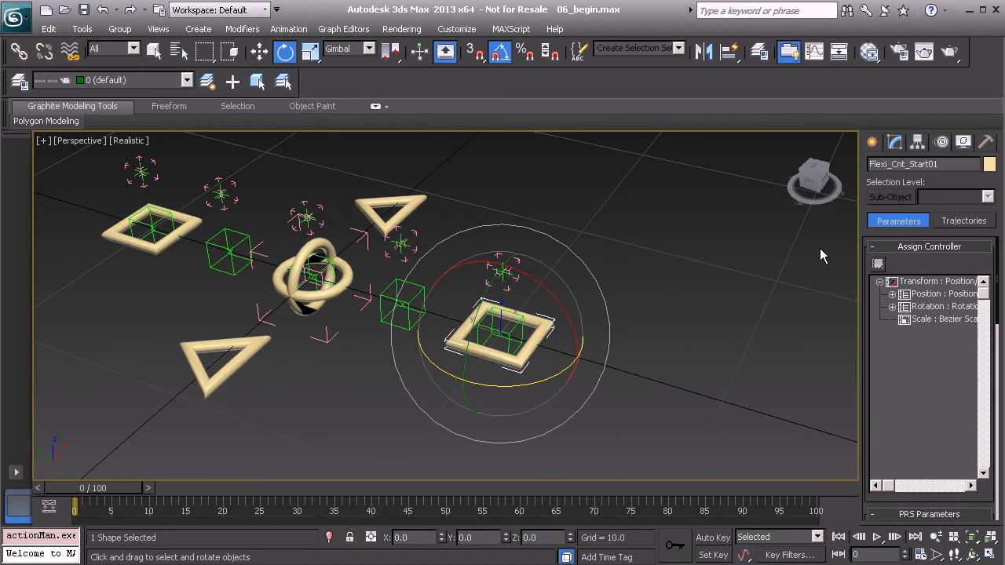
{"action": "left_click", "coordinate": [917, 142]}
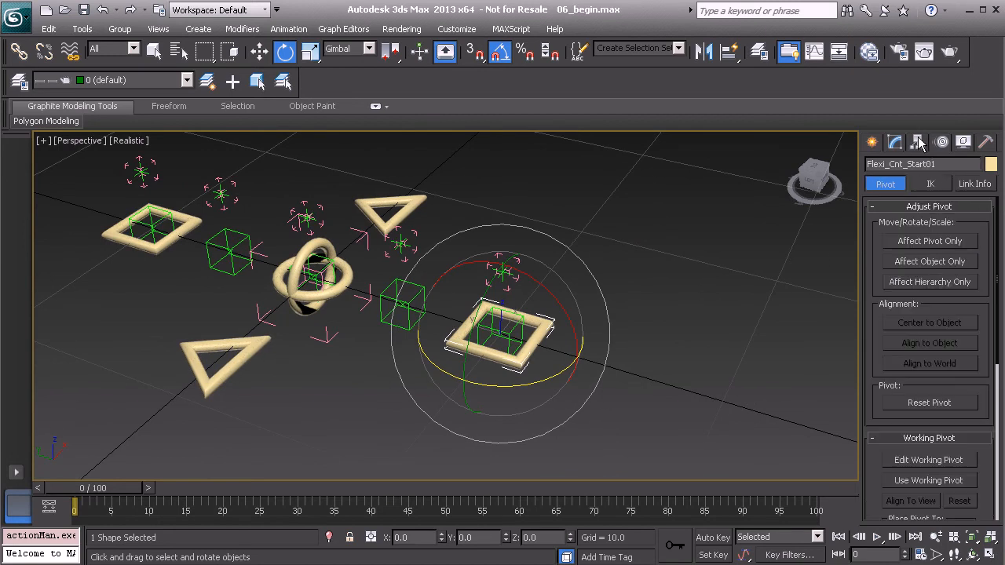
{"action": "left_click", "coordinate": [983, 184]}
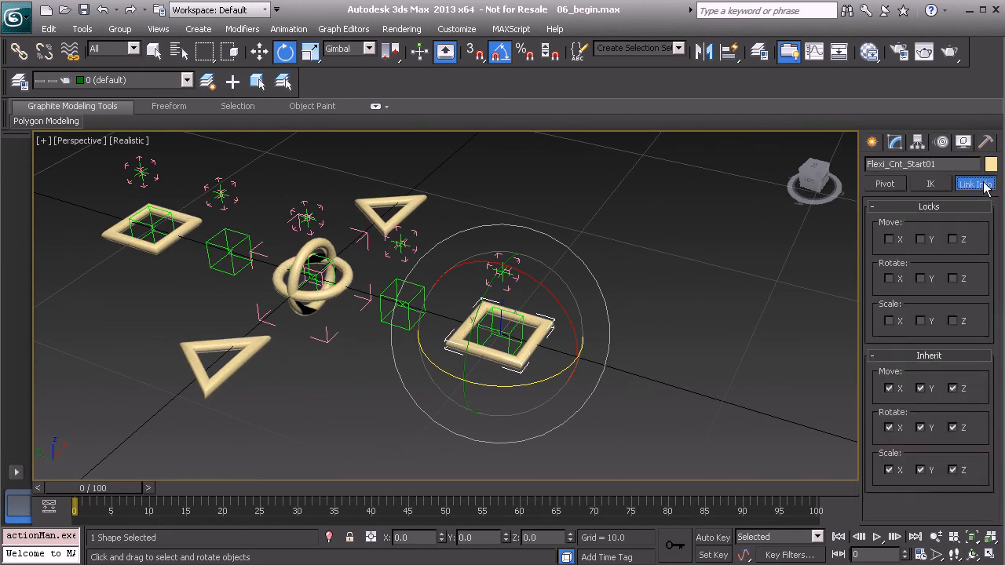
{"action": "left_click", "coordinate": [889, 280]}
{"action": "left_click", "coordinate": [889, 321]}
{"action": "left_click", "coordinate": [951, 321]}
- Lock the X and Z rotation and the scale axes of the opposite end control, Flexi_Cnt_End01
{"action": "middle_click_drag", "start_coordinate": [442, 339], "coordinate": [564, 363]}
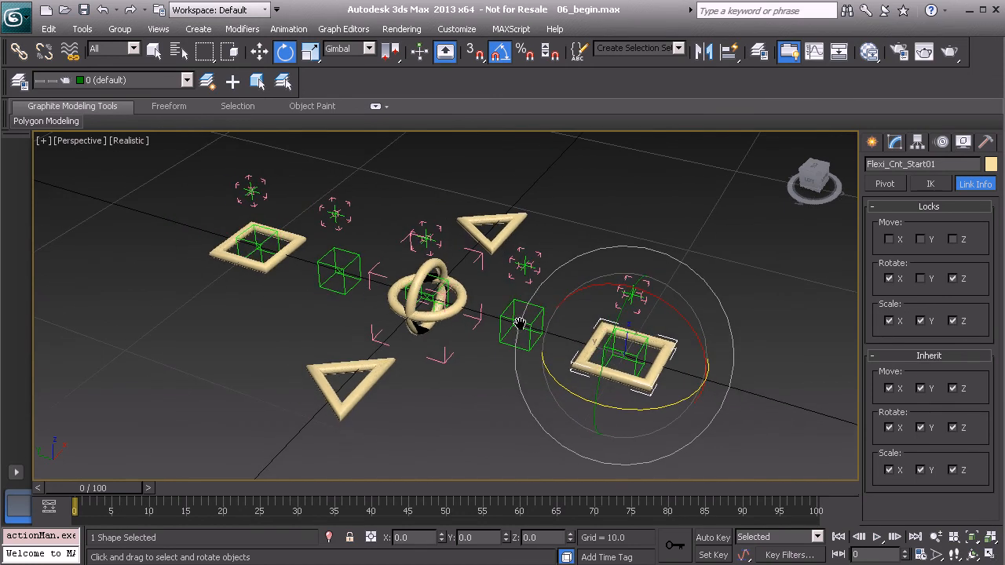
{"action": "left_click", "coordinate": [216, 251]}
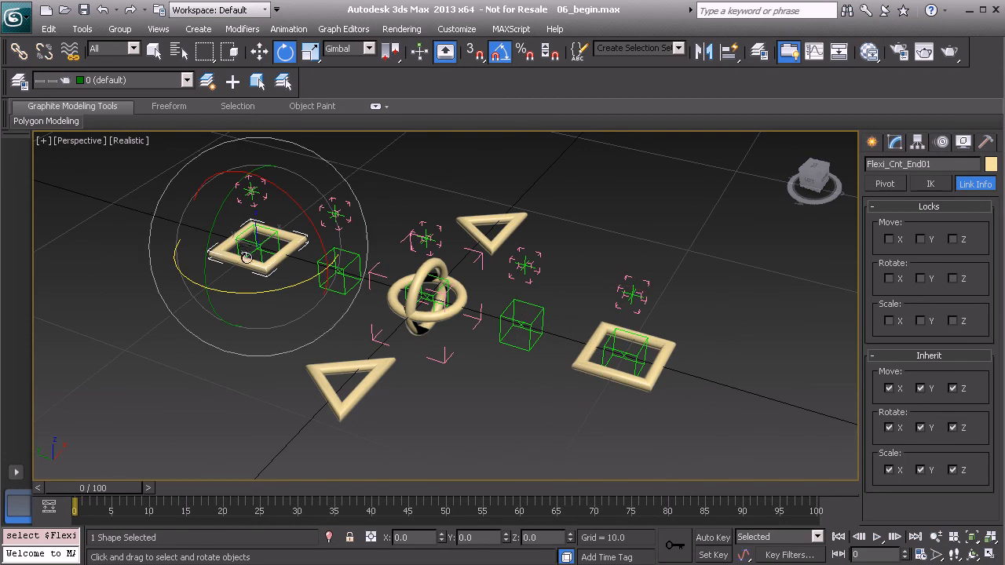
{"action": "left_click", "coordinate": [888, 279]}
{"action": "left_click", "coordinate": [953, 279]}
{"action": "left_click", "coordinate": [920, 321]}
{"action": "left_click", "coordinate": [953, 321]}
- Lock rotation and scale on all three axes for Flexi_Mid_Bend01
{"action": "left_click", "coordinate": [460, 301]}
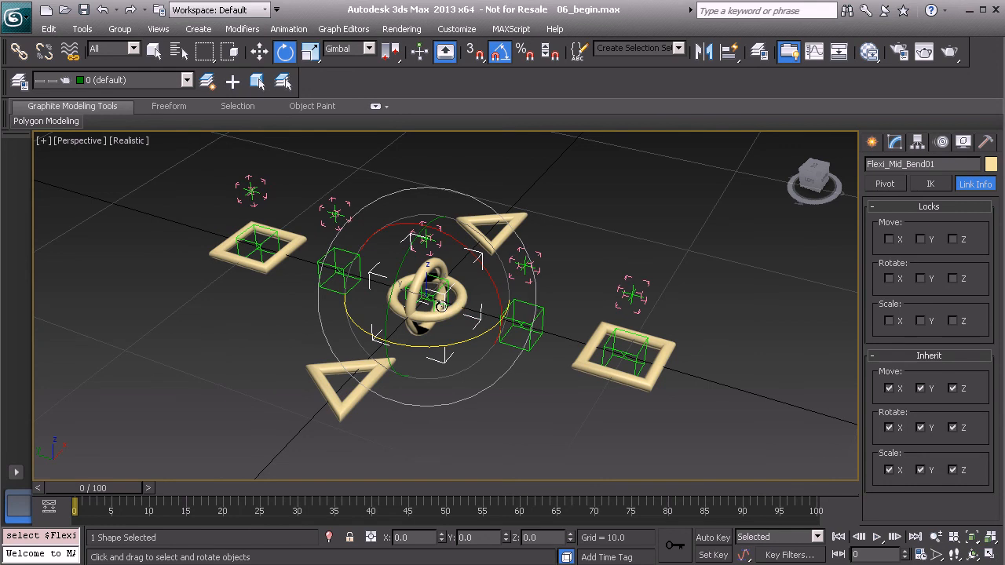
{"action": "left_click", "coordinate": [890, 280]}
{"action": "left_click", "coordinate": [921, 280]}
{"action": "left_click", "coordinate": [889, 320]}
{"action": "left_click", "coordinate": [921, 320]}
{"action": "left_click", "coordinate": [951, 320]}
- Try moving Flexi_Mid_Bend01 to about 8.2 in X and 5.1 in Z, and undo the move
{"action": "middle_click_drag", "start_coordinate": [500, 225], "coordinate": [459, 229], "text": "alt"}
{"action": "middle_click_drag", "start_coordinate": [459, 229], "coordinate": [458, 259]}
{"action": "key", "text": "w"}
{"action": "left_click_drag", "start_coordinate": [450, 283], "coordinate": [583, 154]}
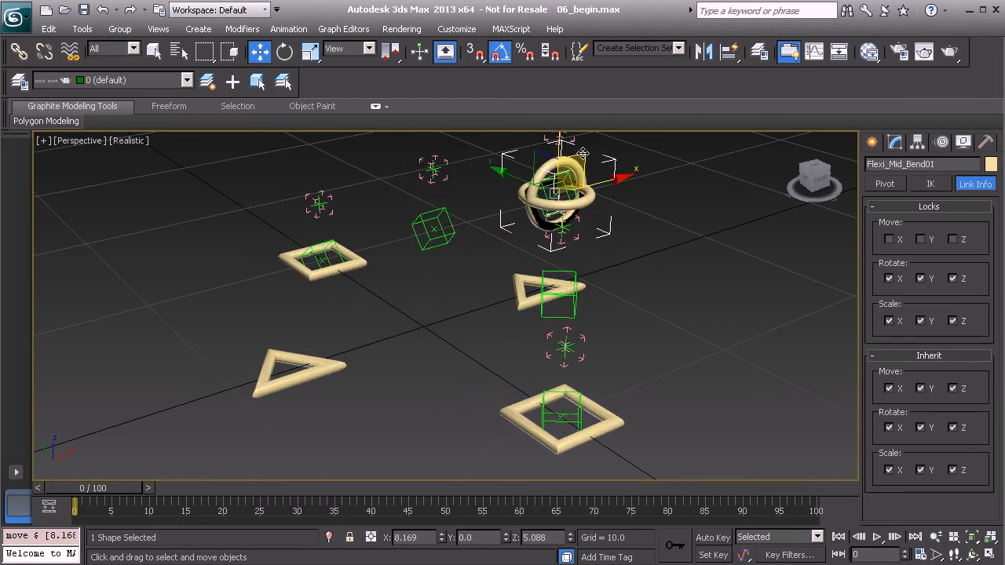
{"action": "key", "text": "ctrl+z"}
{"action": "middle_click_drag", "start_coordinate": [502, 259], "coordinate": [544, 301], "text": "alt"}
{"action": "middle_click_drag", "start_coordinate": [539, 264], "coordinate": [524, 273], "text": "alt"}
{"action": "scroll", "coordinate": [524, 273], "scroll_direction": "down", "scroll_amount": 4}
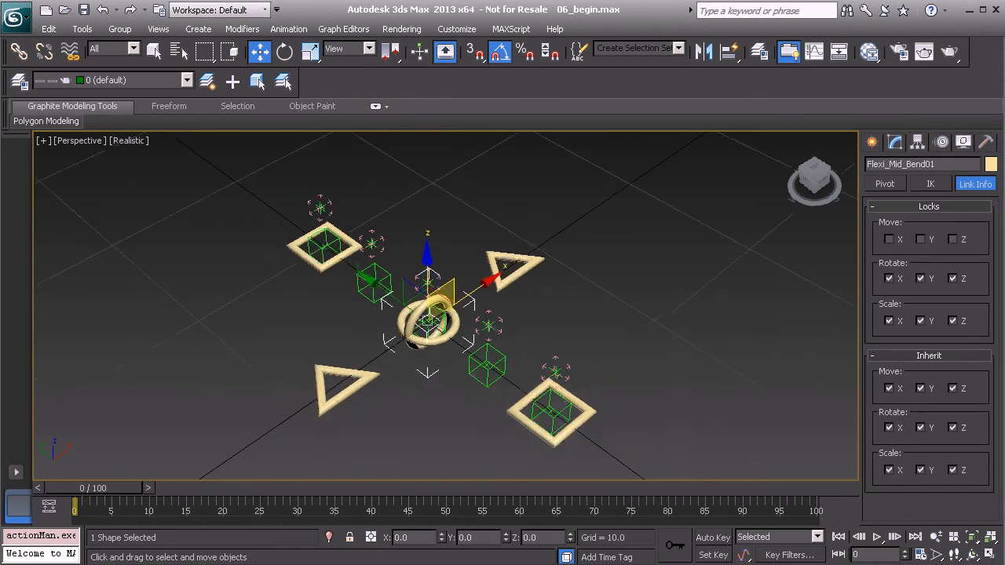
- Try scaling the global control Flexi_Cnt_Global01 uniformly to about 281 percent, and undo the scaling
{"action": "left_click", "coordinate": [513, 283]}
{"action": "scroll", "coordinate": [514, 284], "scroll_direction": "up", "scroll_amount": 1}
{"action": "key", "text": "r"}
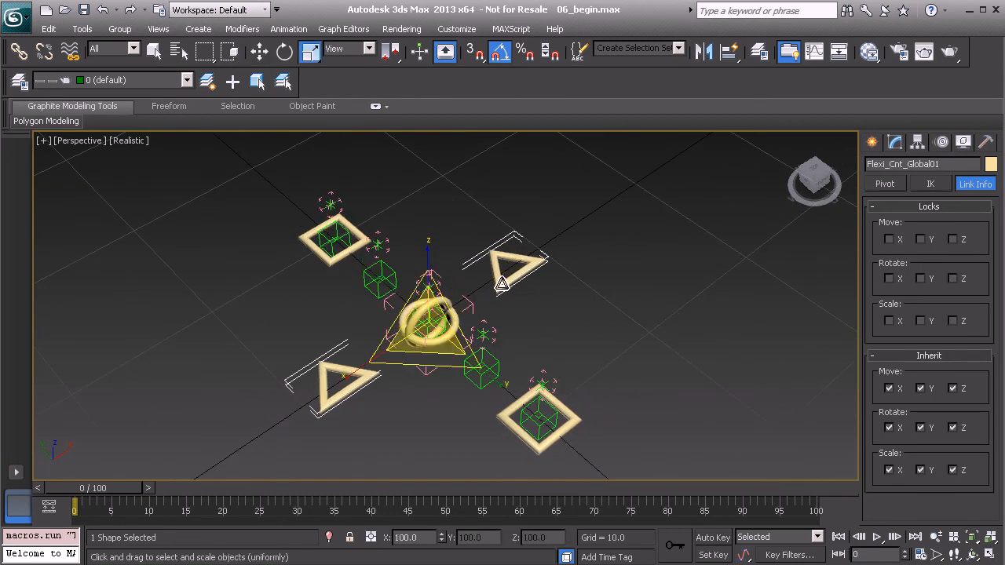
{"action": "left_click_drag", "start_coordinate": [424, 334], "coordinate": [453, 179]}
{"action": "scroll", "coordinate": [460, 254], "scroll_direction": "down", "scroll_amount": 3}
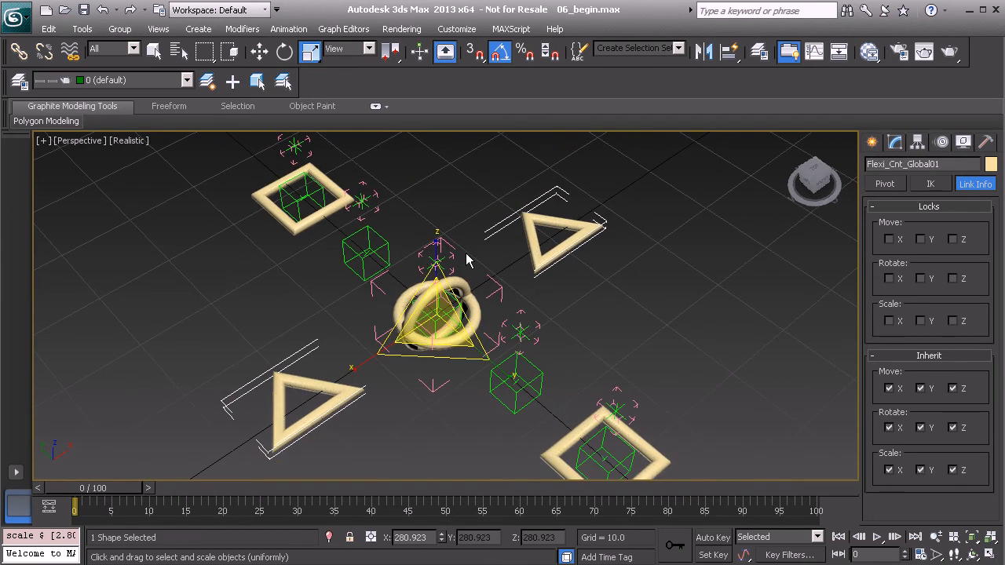
{"action": "key", "text": "ctrl+z"}
{"action": "scroll", "coordinate": [495, 326], "scroll_direction": "up", "scroll_amount": 2}
{"action": "scroll", "coordinate": [495, 324], "scroll_direction": "up", "scroll_amount": 3}
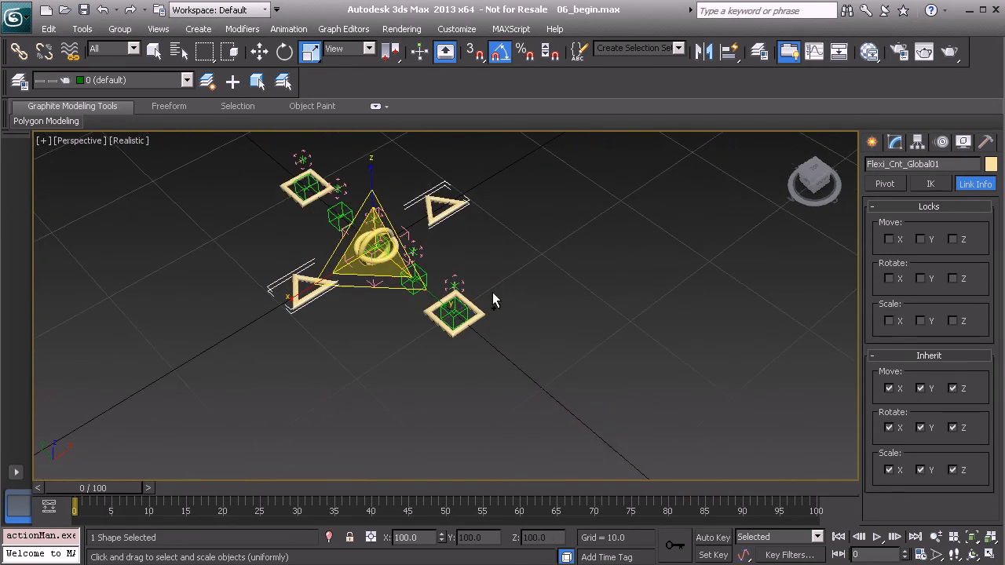
- Try twisting the locked control Flexi_Cnt_Start01 about its Y axis and cancel the rotation
{"action": "left_click", "coordinate": [479, 312]}
{"action": "key", "text": "e"}
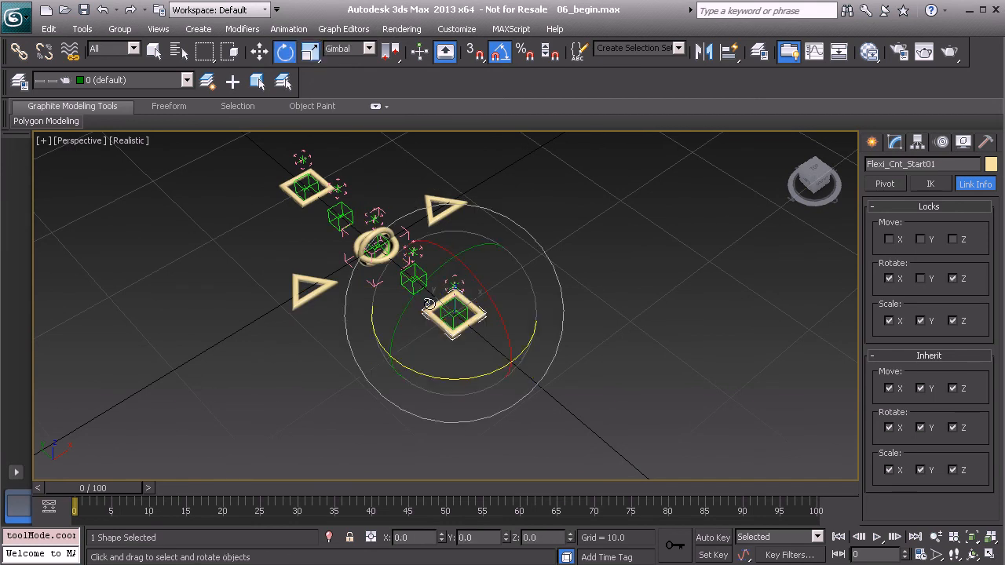
{"action": "left_click_drag", "start_coordinate": [419, 289], "coordinate": [732, 160]}
{"action": "right_click", "coordinate": [731, 160]}
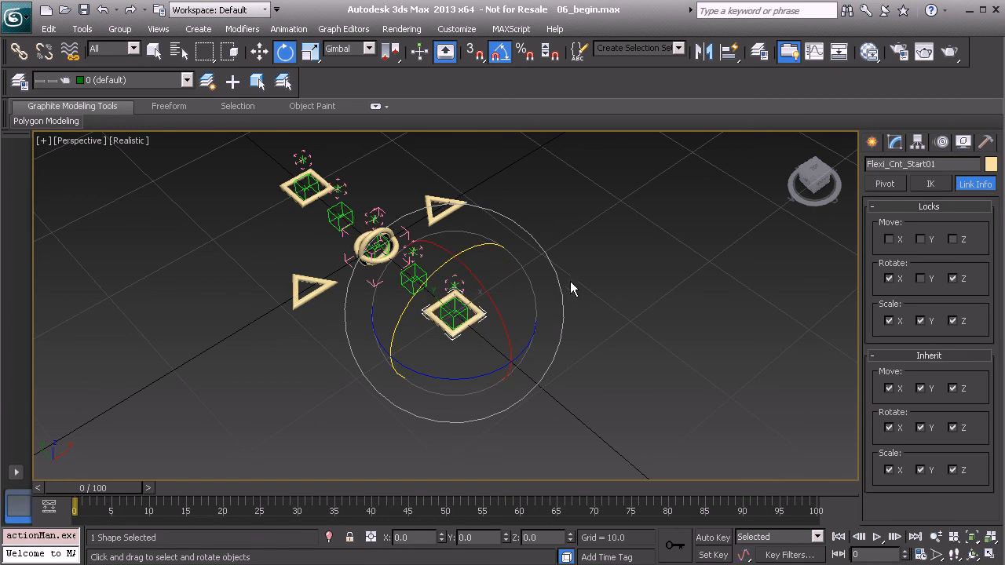
{"action": "middle_click_drag", "start_coordinate": [398, 235], "coordinate": [431, 283]}
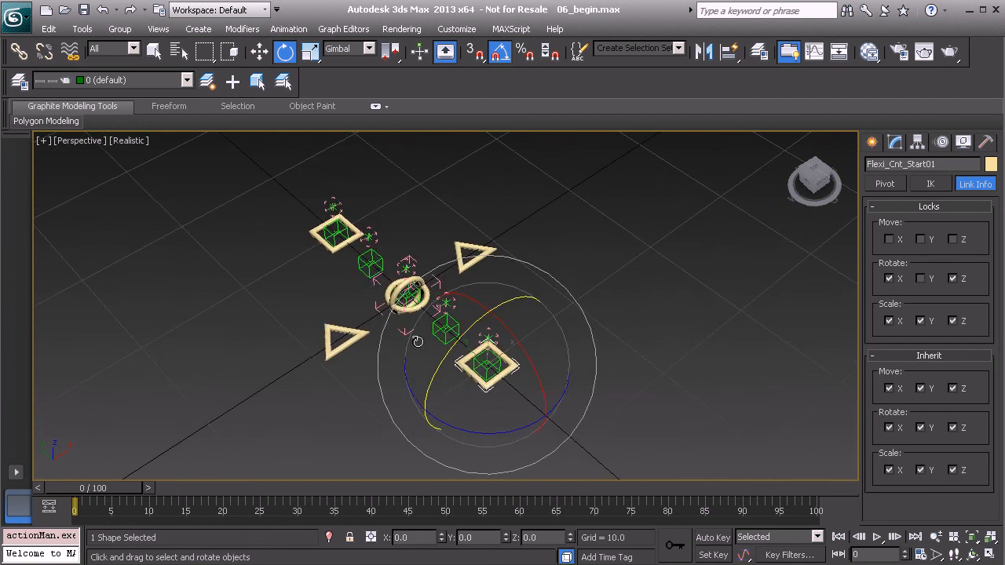
{"action": "middle_click_drag", "start_coordinate": [377, 259], "coordinate": [393, 280], "text": "alt"}
{"action": "left_click", "coordinate": [351, 238]}
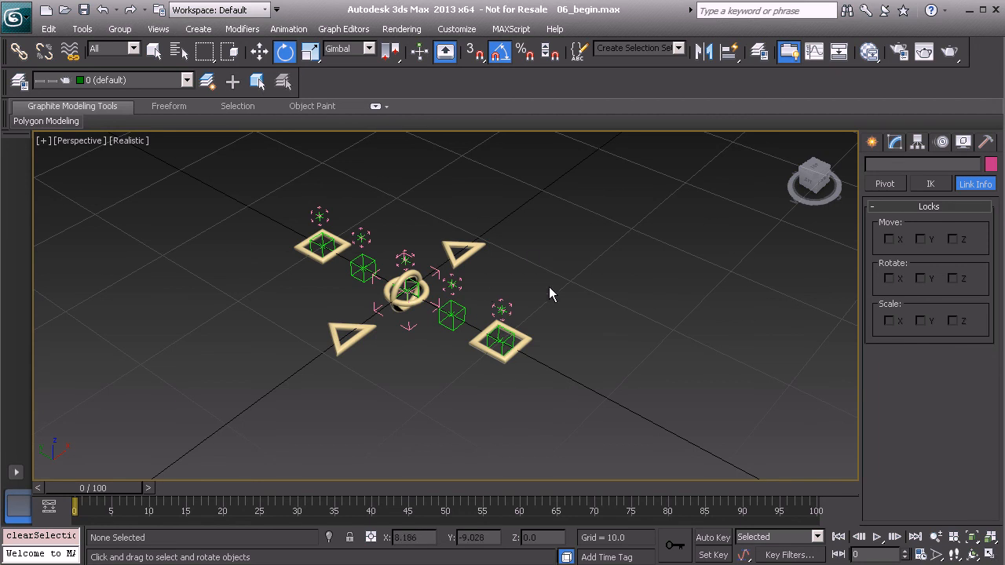
{"action": "middle_click_drag", "start_coordinate": [458, 301], "coordinate": [408, 317]}
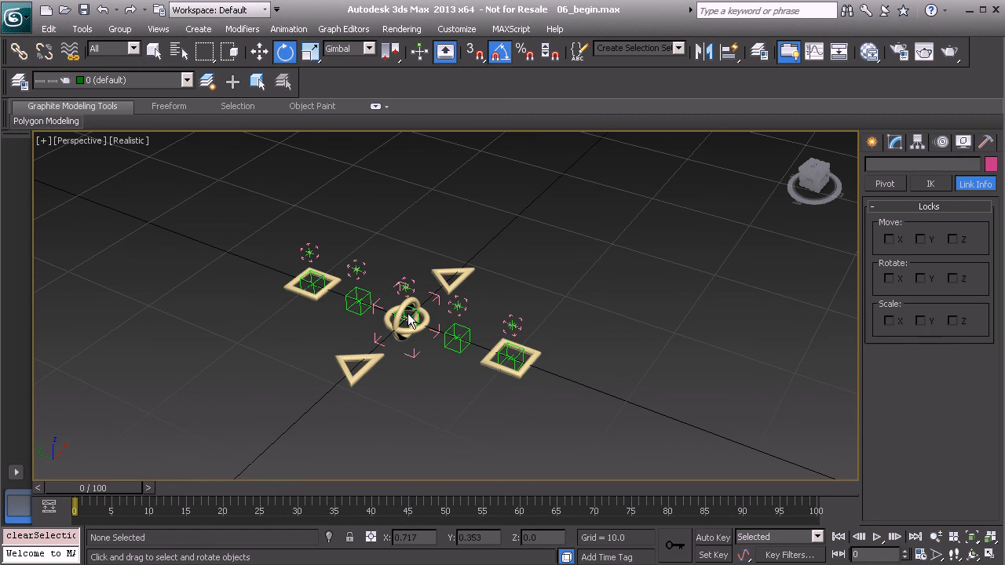
{"action": "middle_click_drag", "start_coordinate": [430, 310], "coordinate": [420, 353]}
{"action": "scroll", "coordinate": [424, 294], "scroll_direction": "up", "scroll_amount": 2}
{"action": "middle_click_drag", "start_coordinate": [404, 296], "coordinate": [408, 290]}
{"action": "scroll", "coordinate": [438, 345], "scroll_direction": "up", "scroll_amount": 1}
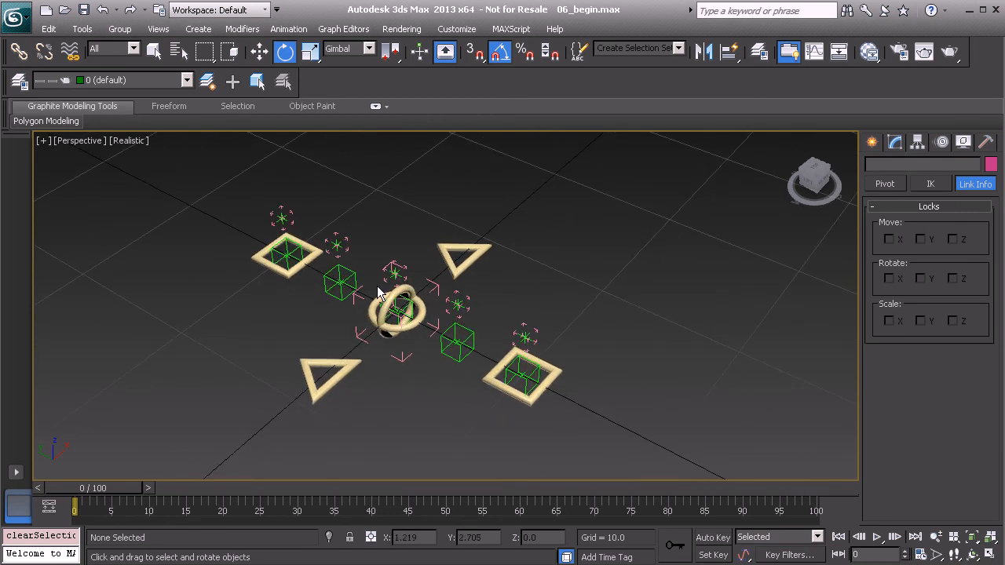
{"action": "middle_click_drag", "start_coordinate": [424, 269], "coordinate": [377, 301], "text": "alt"}
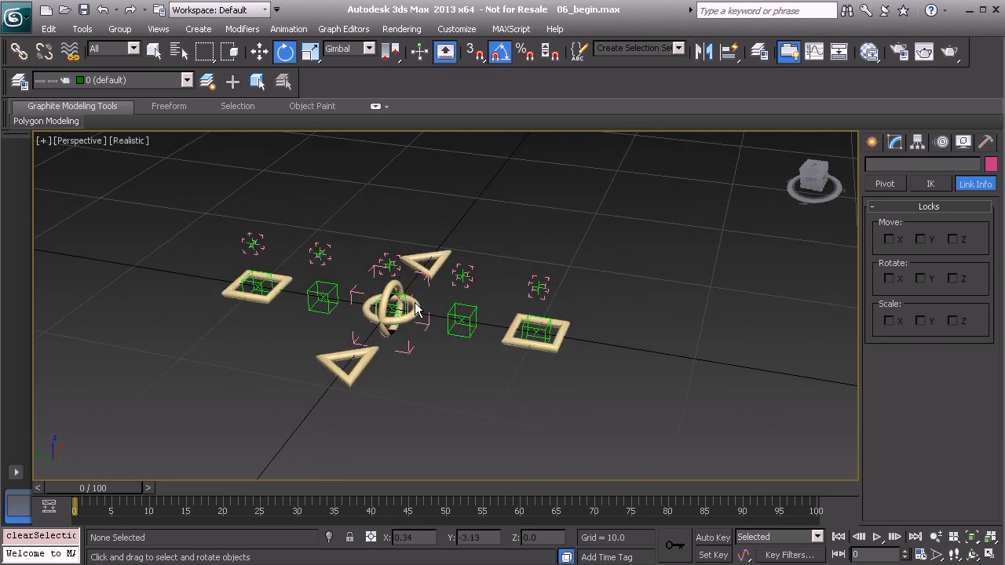
{"action": "mouse_move", "coordinate": [452, 285]}
{"action": "middle_mouse_down", "text": "alt"}
{"action": "mouse_move", "coordinate": [426, 307]}
{"action": "mouse_move", "coordinate": [455, 272]}
{"action": "middle_mouse_up", "text": "alt"}
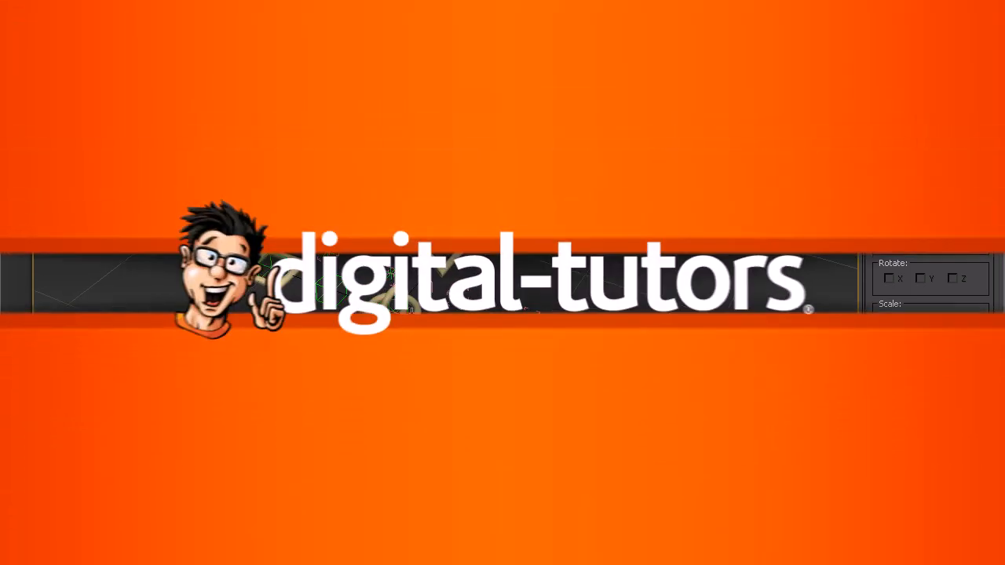